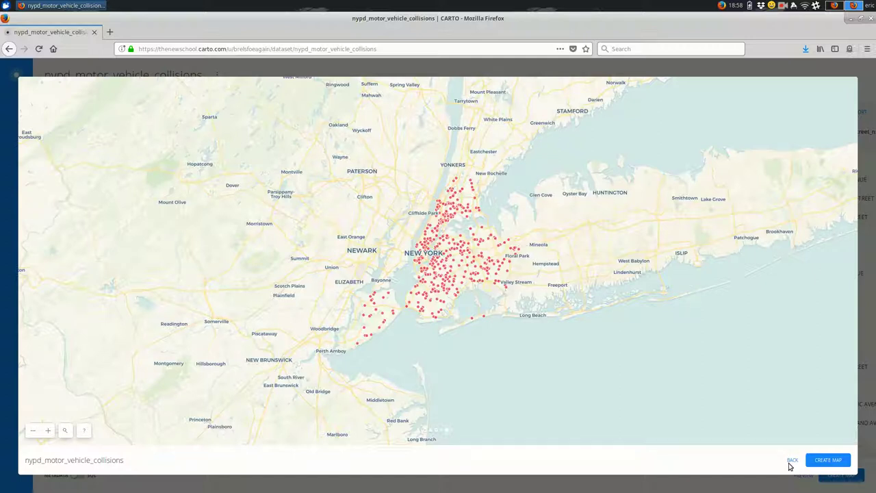
pyautogui.click(793, 461)
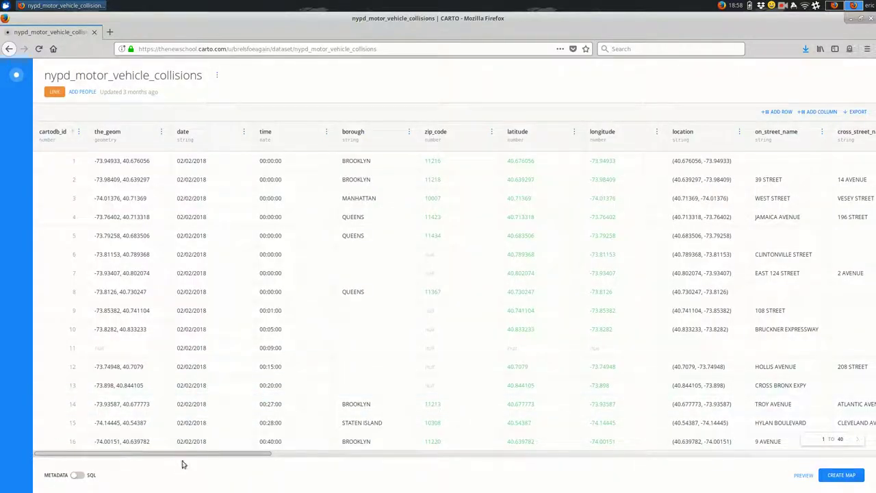
pyautogui.moveTo(193, 457); pyautogui.dragTo(490, 455)
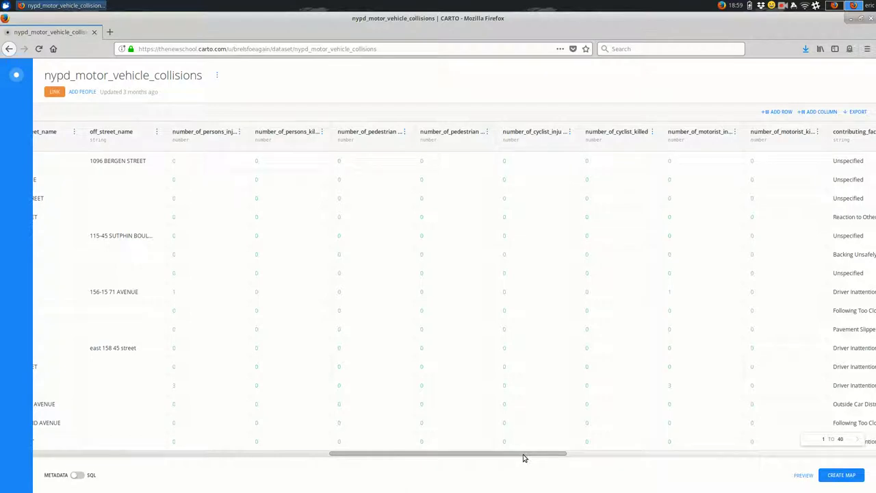
pyautogui.moveTo(524, 459); pyautogui.dragTo(421, 390)
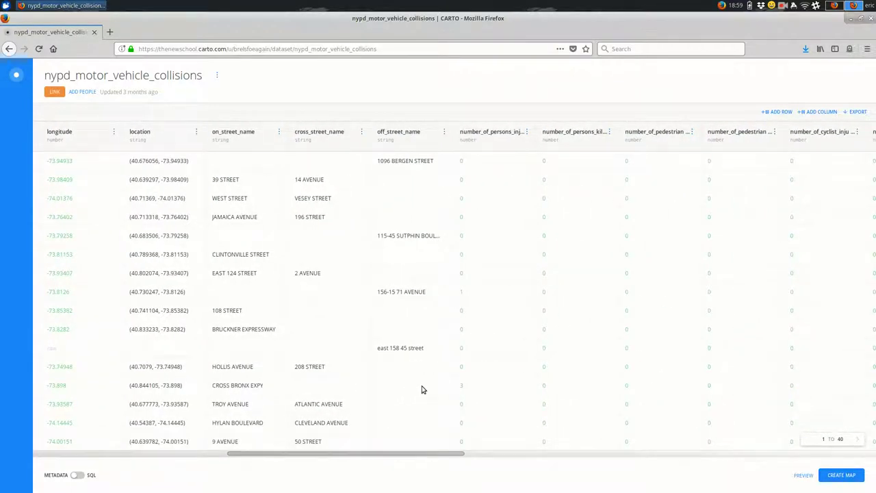
pyautogui.moveTo(422, 390); pyautogui.dragTo(432, 392)
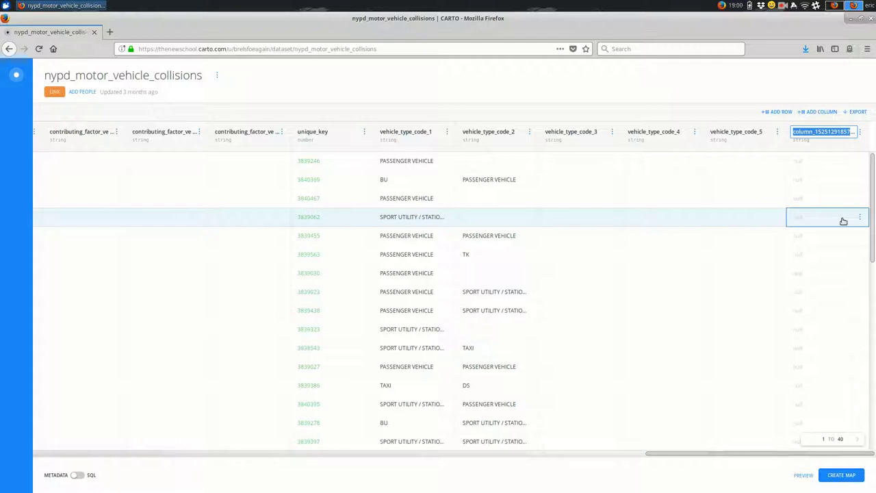
# Step: Rename the new empty column to damage_description and approve the rename
pyautogui.write('dam')
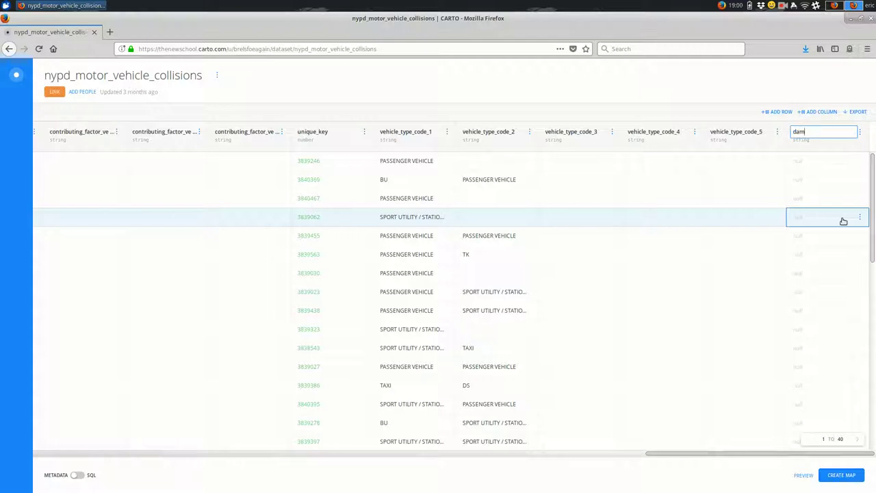
pyautogui.write('age_description')
pyautogui.press('Return')
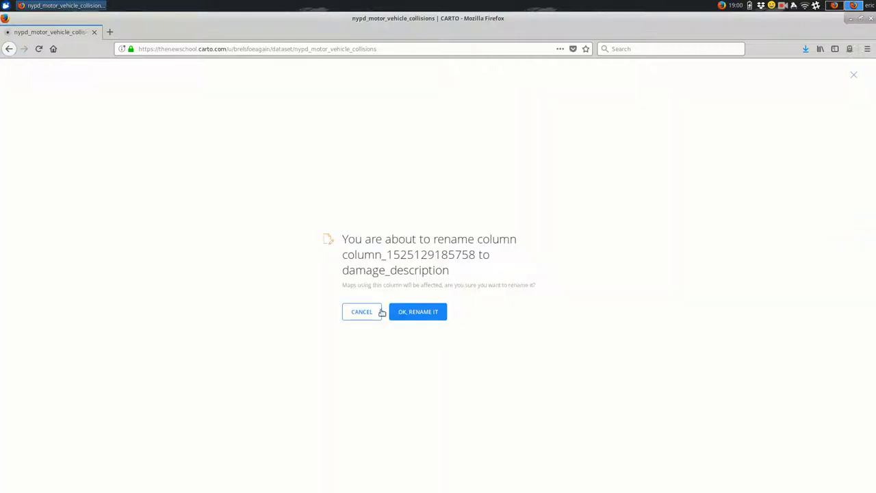
pyautogui.click(406, 311)
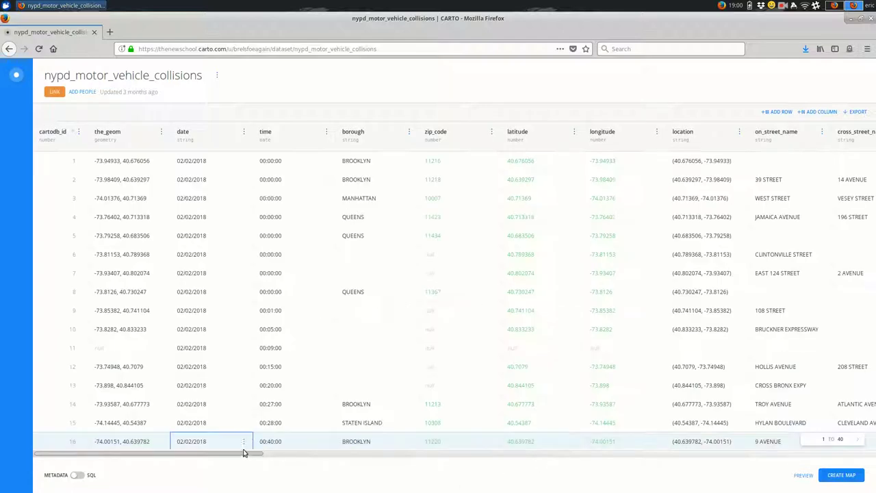
pyautogui.moveTo(245, 454); pyautogui.dragTo(854, 454)
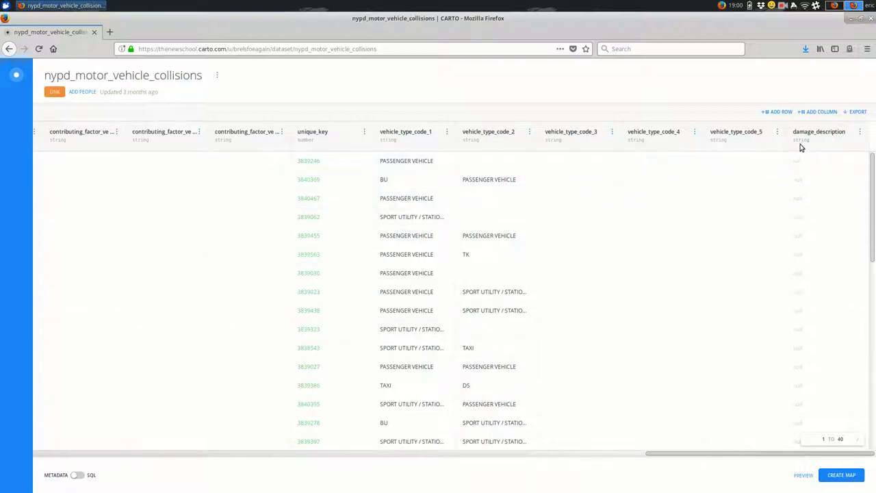
# Step: Check the damage_description data type choices and keep it as a string column
pyautogui.click(862, 132)
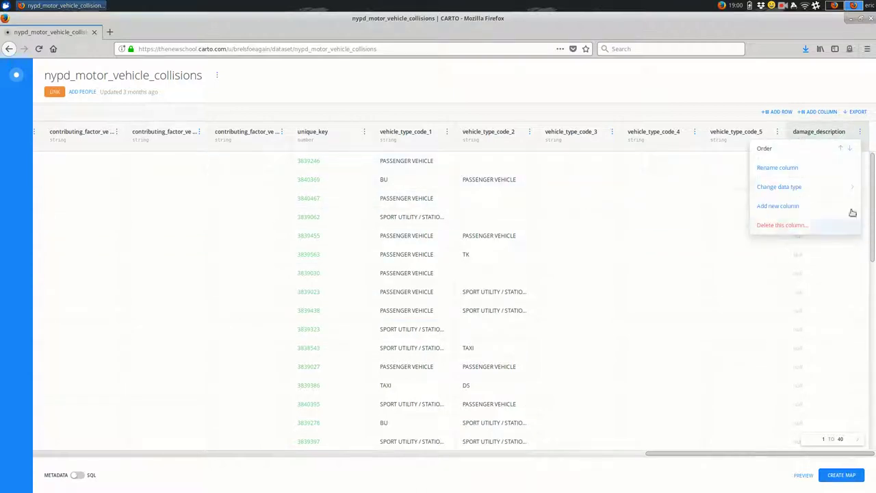
pyautogui.click(827, 186)
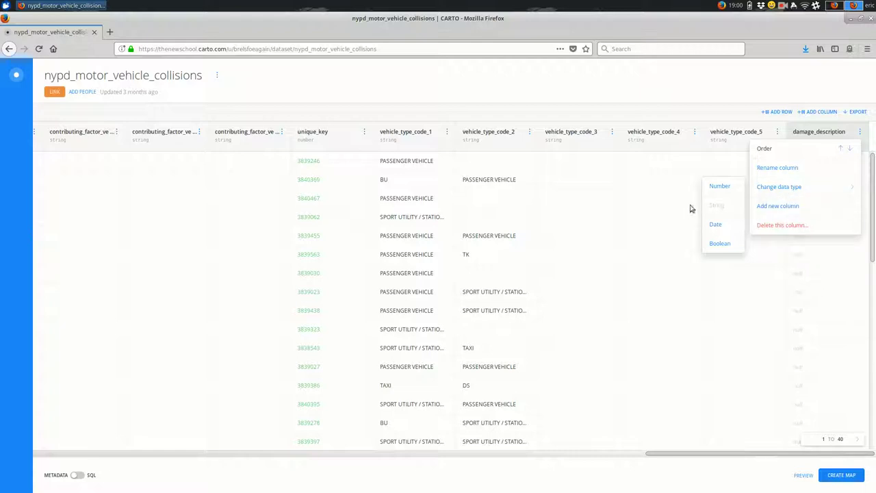
pyautogui.click(806, 329)
pyautogui.click(828, 290)
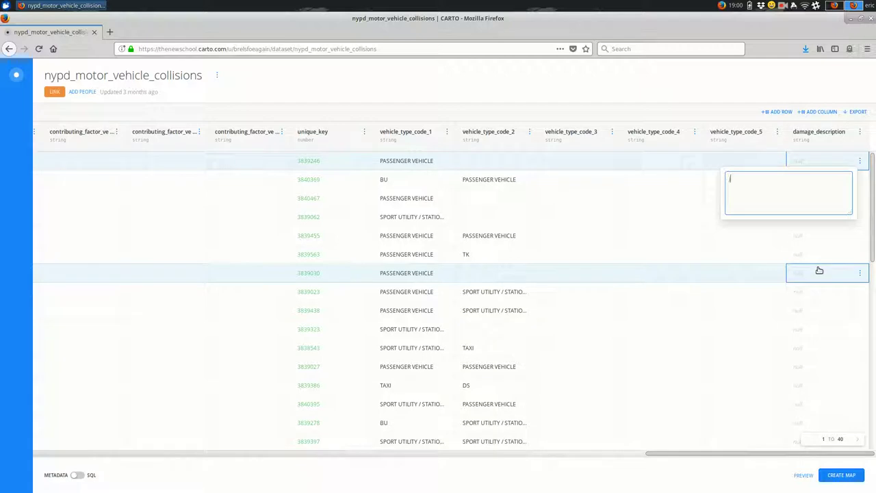
# Step: Enter 'just car damage' as the first row's damage_description value
pyautogui.write('just car')
pyautogui.write(' aamage')
pyautogui.press('Return')
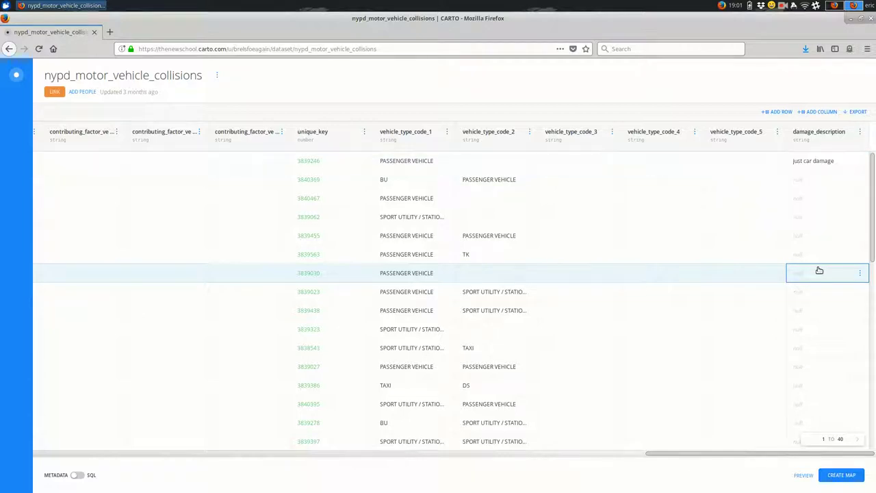
pyautogui.click(860, 161)
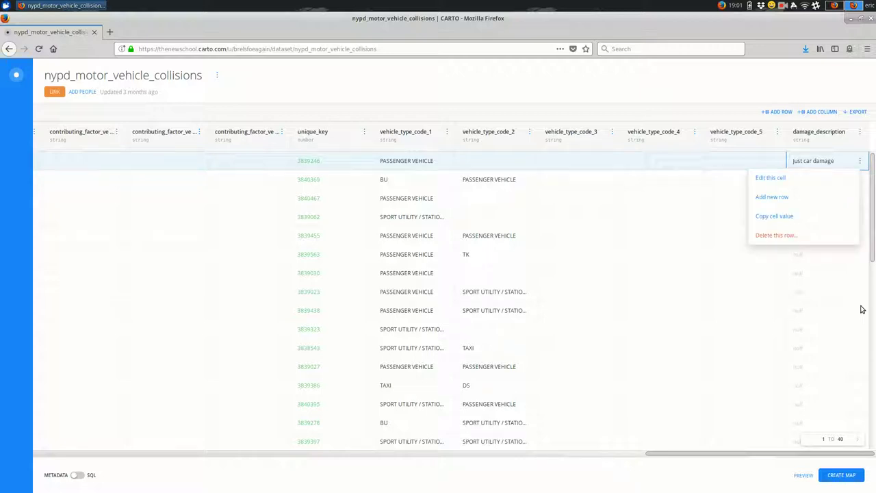
pyautogui.click(800, 181)
pyautogui.hotkey('ctrl', 'a')
pyautogui.press('BackSpace')
pyautogui.click(818, 368)
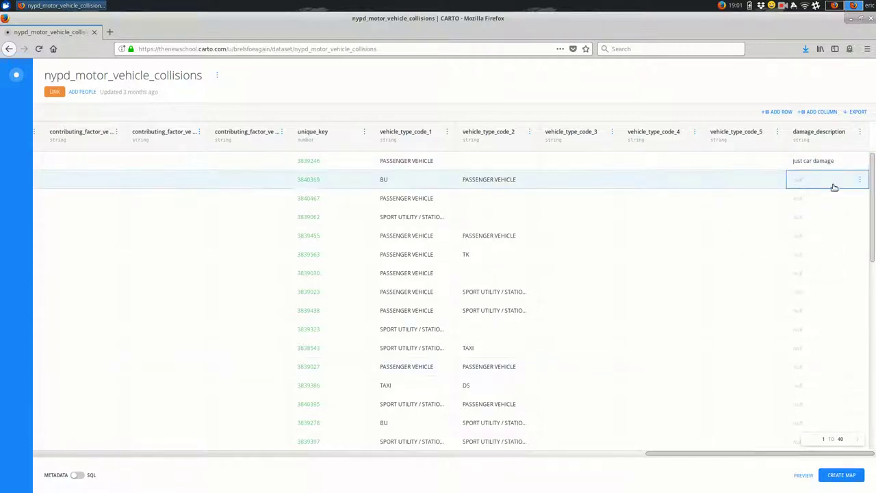
# Step: Reopen the top damage_description cell twice and close it, keeping 'just car damage'
pyautogui.doubleClick(833, 160)
pyautogui.hotkey('ctrl', 'a')
pyautogui.press('BackSpace')
pyautogui.press('Return')
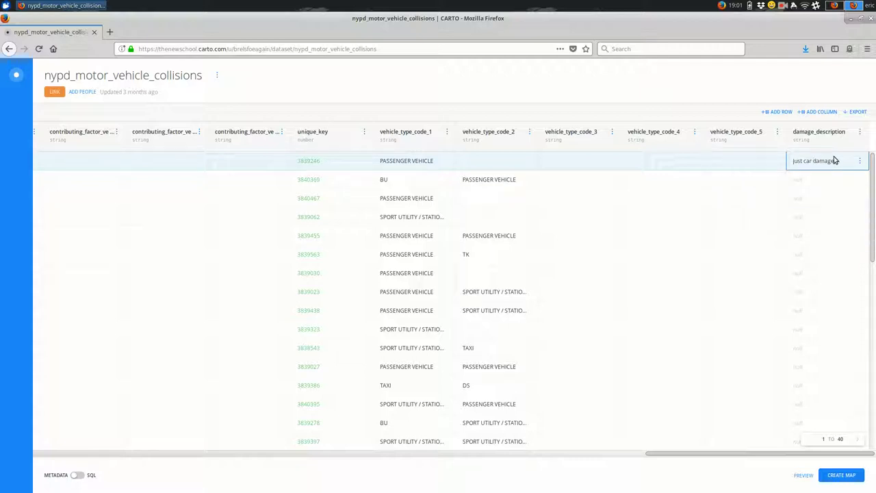
pyautogui.doubleClick(835, 160)
pyautogui.hotkey('ctrl', 'a')
pyautogui.press('BackSpace')
pyautogui.press('Return')
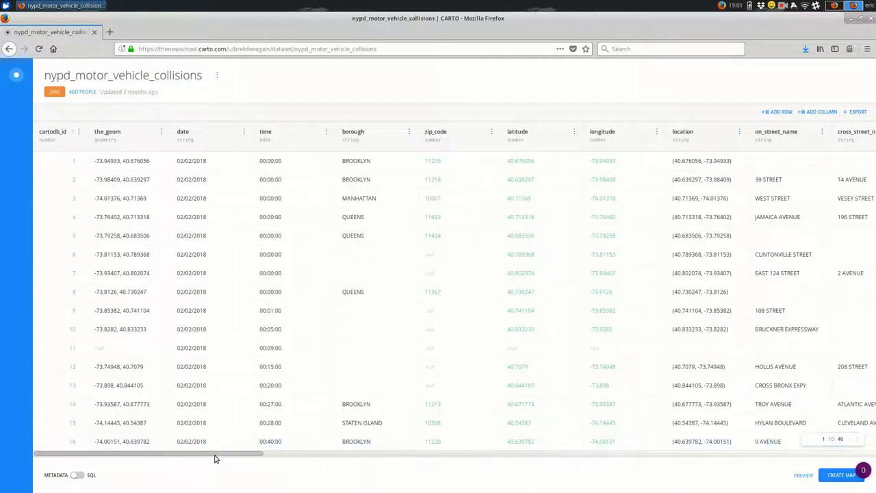
# Step: Scroll the table back left and switch to the SQL view with the default SELECT * query
pyautogui.moveTo(226, 459); pyautogui.dragTo(828, 355)
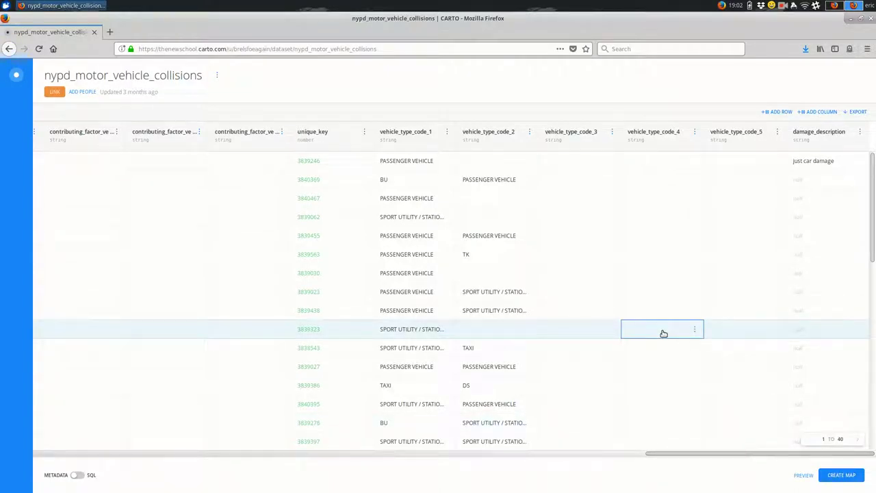
pyautogui.moveTo(714, 453); pyautogui.dragTo(385, 458)
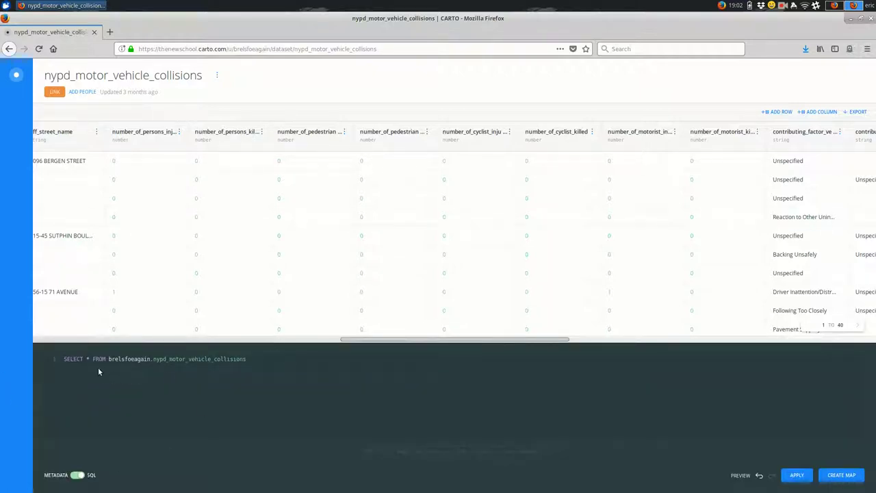
# Step: Add WHERE number_of_persons_injured > 0 to the query and apply it
pyautogui.press('Return')
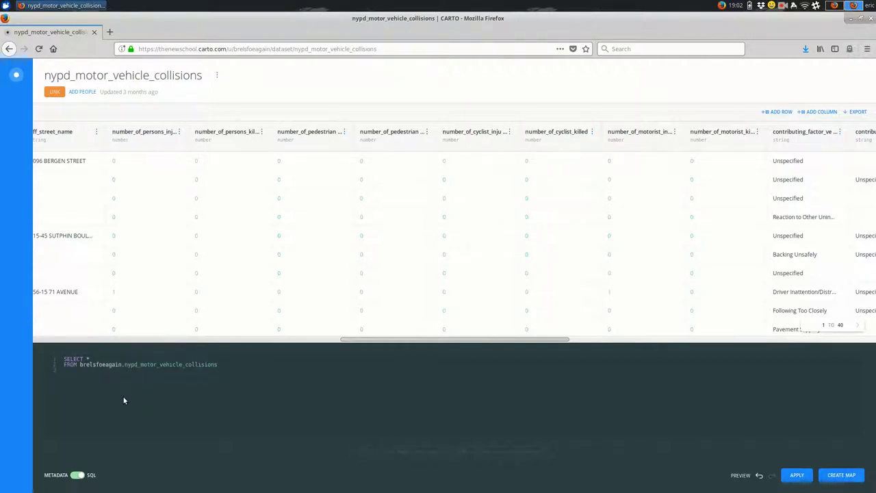
pyautogui.write('WHE')
pyautogui.write('RE')
pyautogui.write(' na')
pyautogui.write('m')
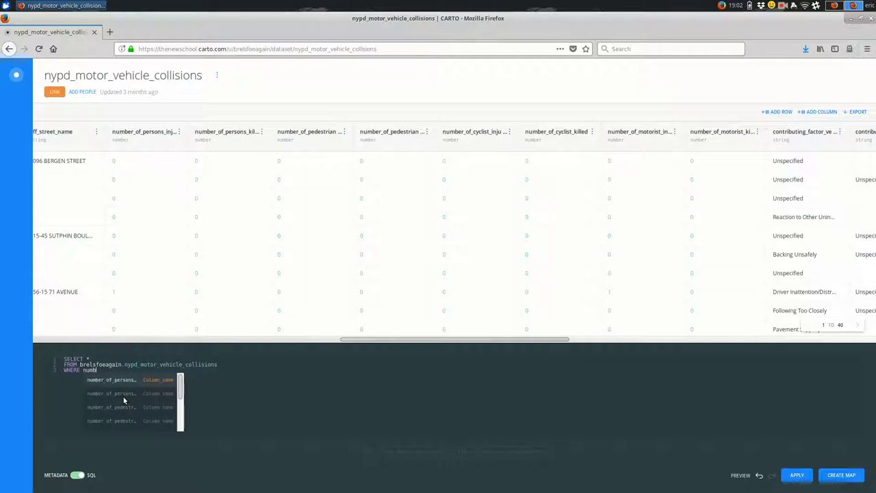
pyautogui.press('Return')
pyautogui.write('> 0')
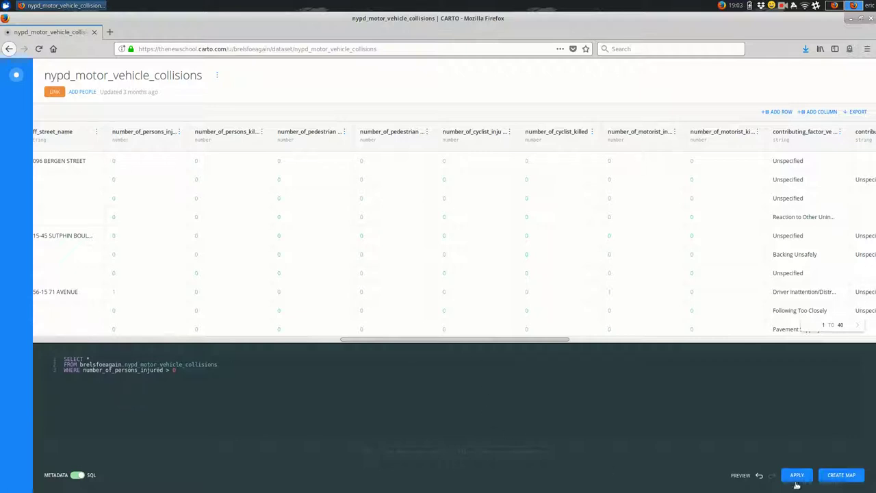
pyautogui.click(798, 475)
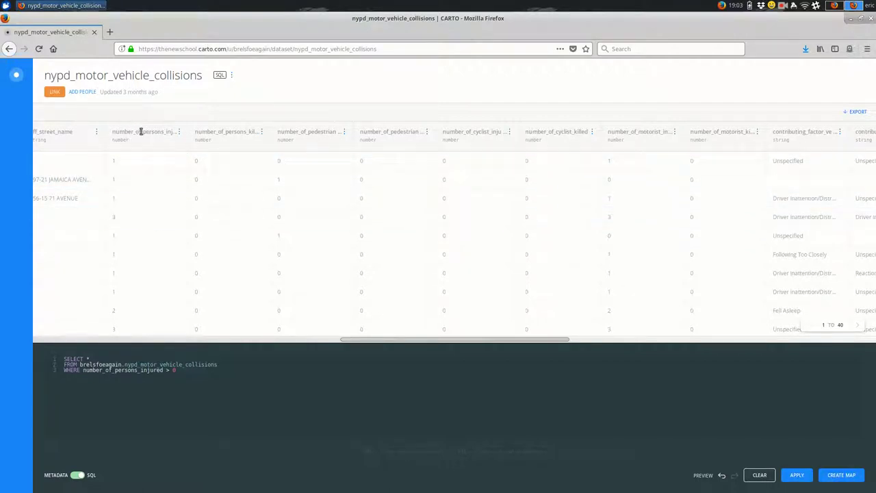
pyautogui.scroll(-3, 155, 215)
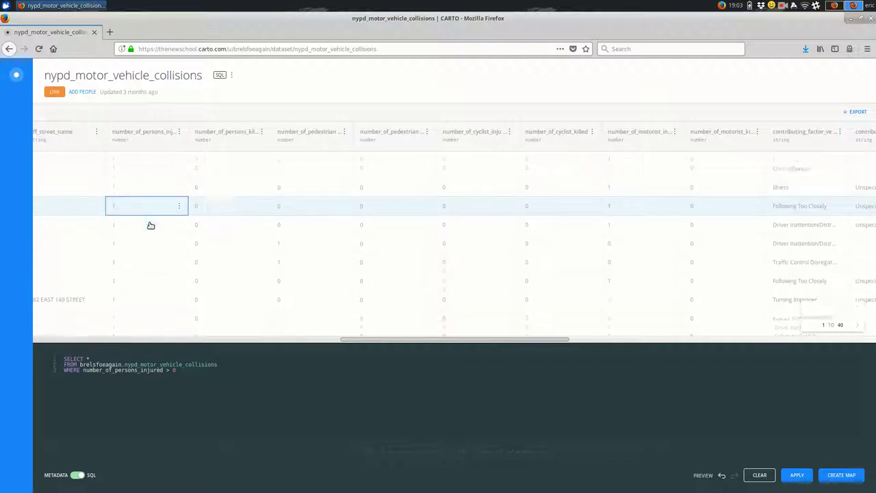
pyautogui.scroll(-3, 151, 225)
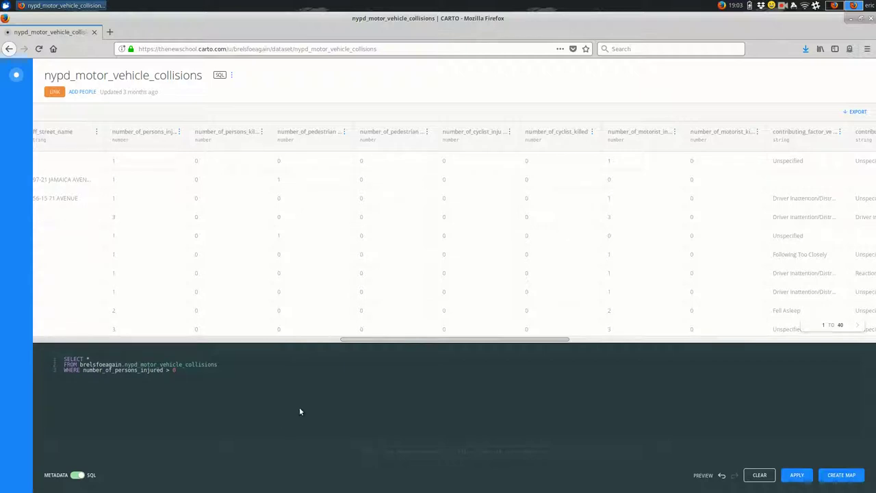
# Step: Rewrite the query as an UPDATE setting damage_description to 'people were injured' for injured rows, and apply it
pyautogui.moveTo(435, 345); pyautogui.dragTo(847, 178)
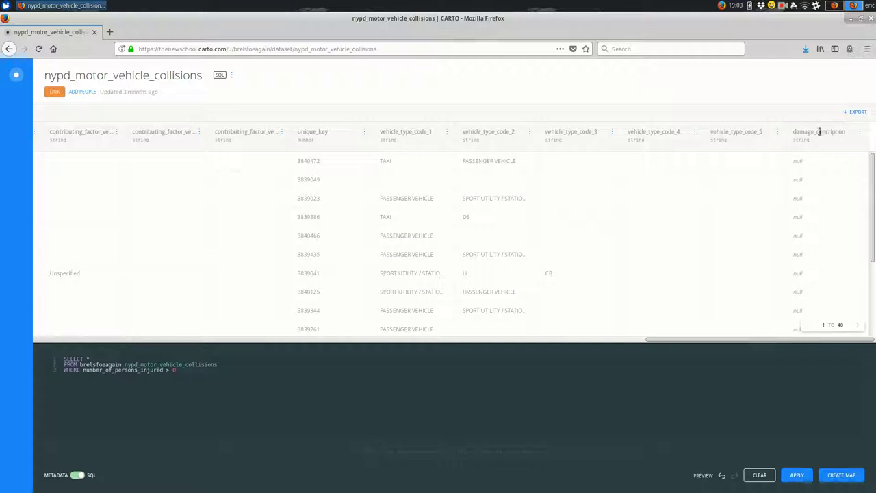
pyautogui.click(78, 365)
pyautogui.moveTo(78, 364); pyautogui.dragTo(50, 353)
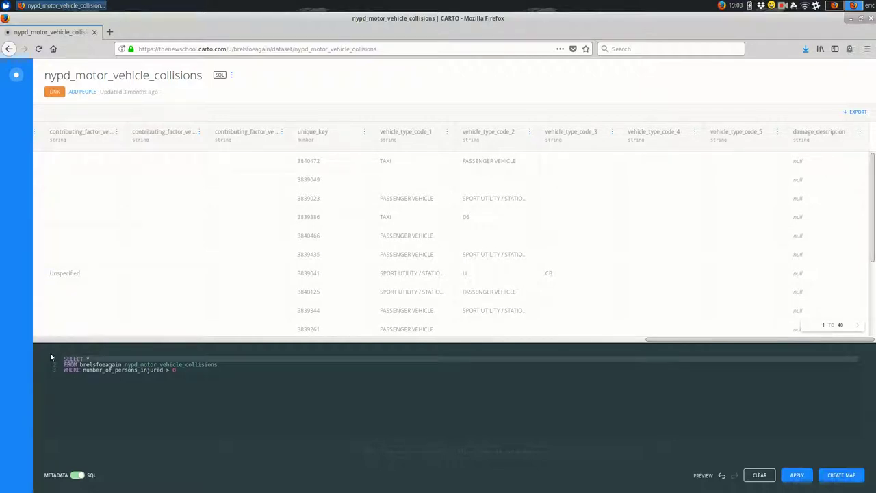
pyautogui.write('UPDATE')
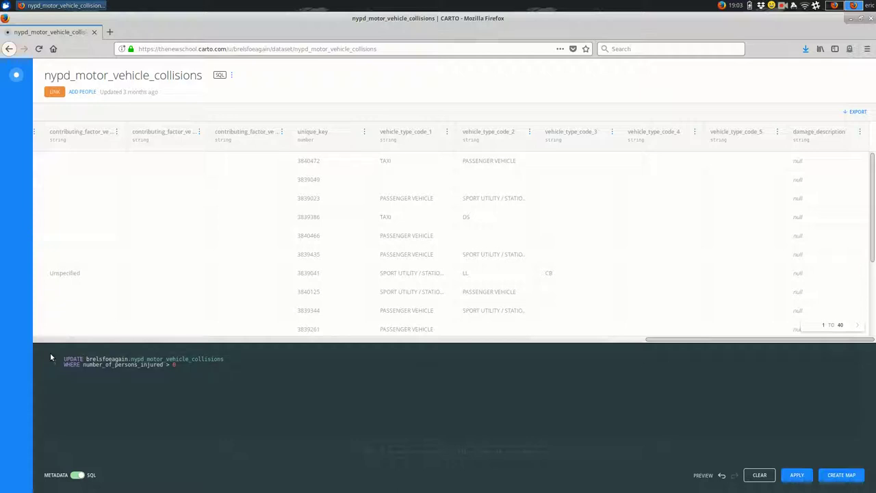
pyautogui.press('Return')
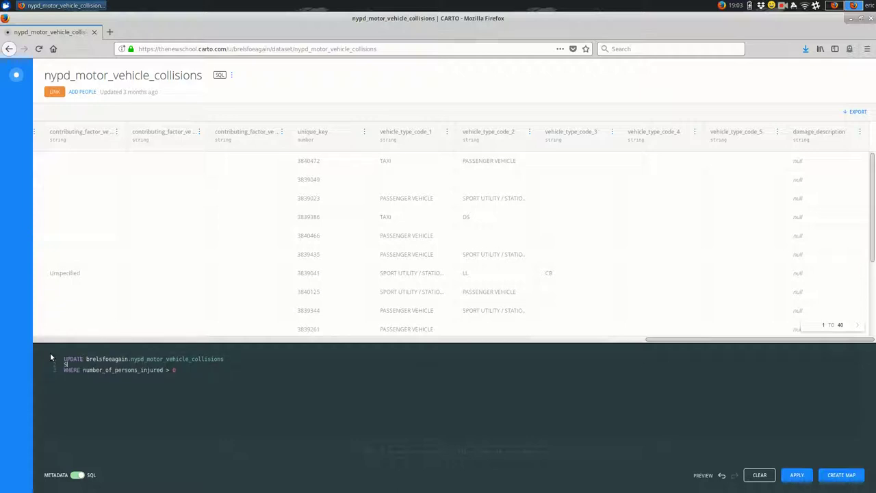
pyautogui.write('SET')
pyautogui.write(' ndamage_description')
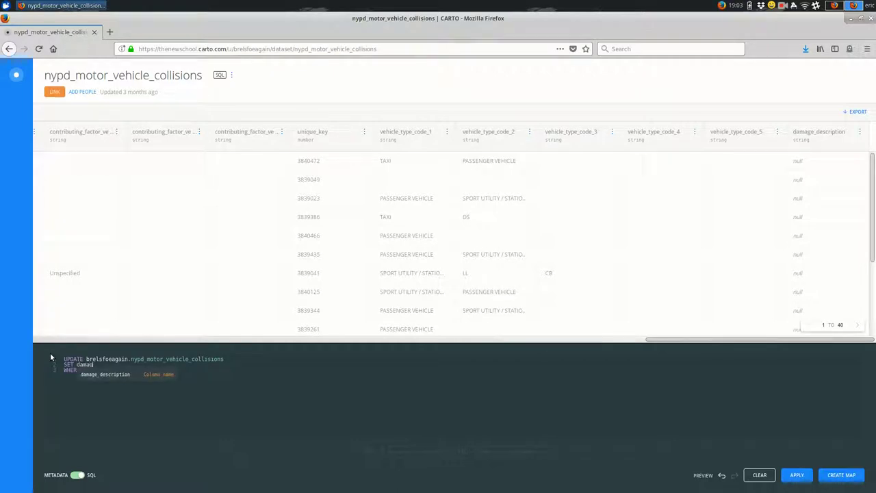
pyautogui.write(' = ')
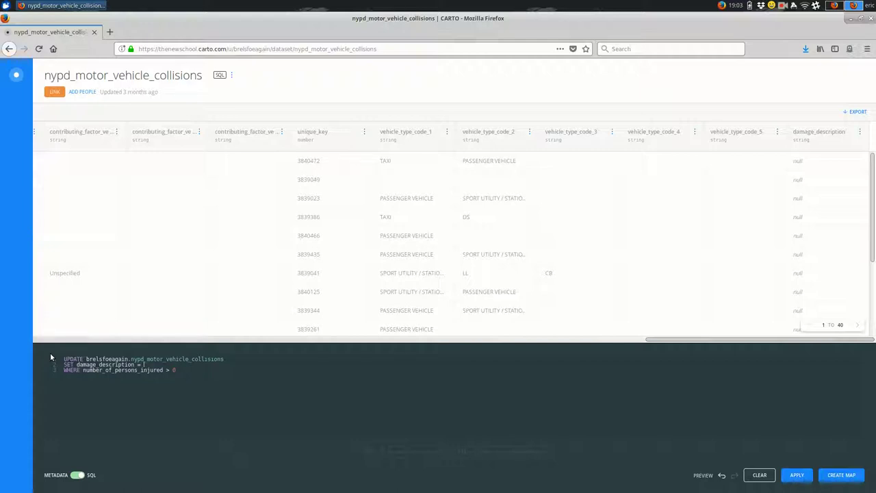
pyautogui.write("'people were injered'")
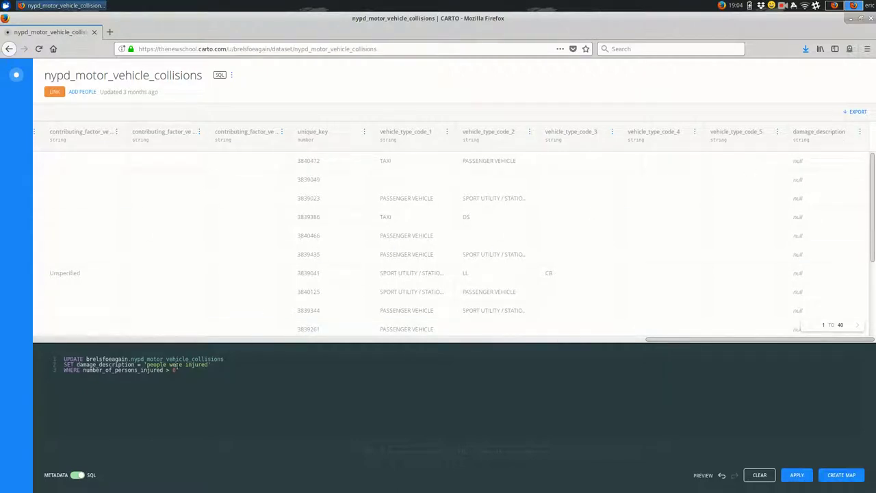
pyautogui.click(800, 474)
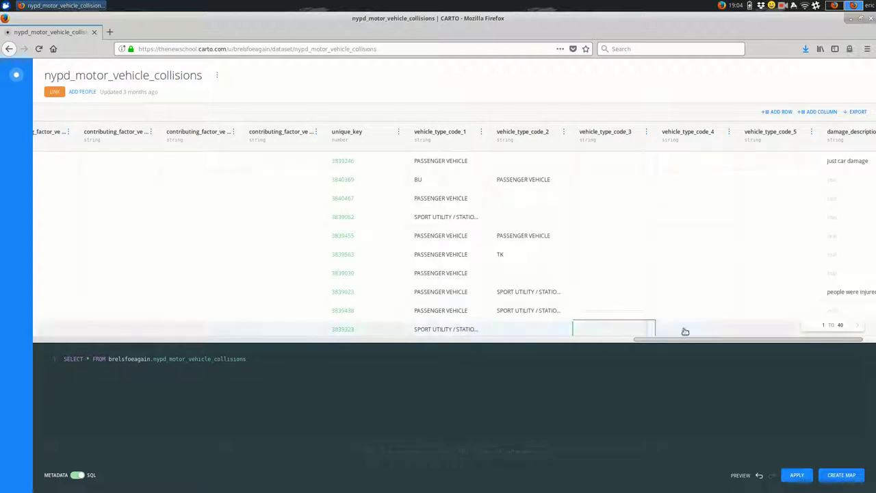
pyautogui.hscroll(1, 767, 343)
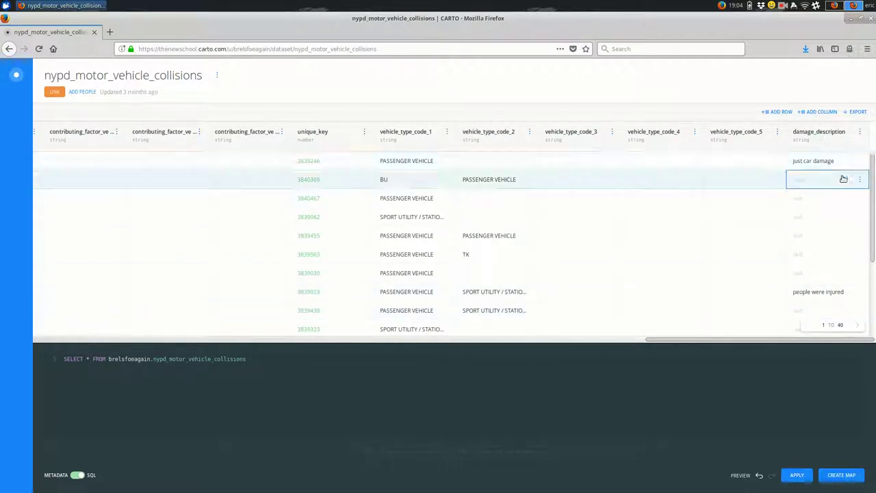
pyautogui.scroll(-3, 832, 181)
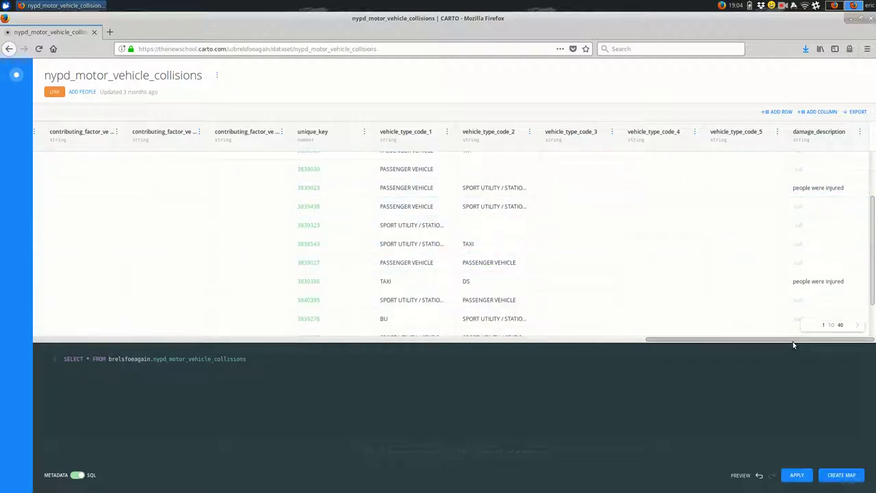
pyautogui.moveTo(789, 340); pyautogui.dragTo(535, 319)
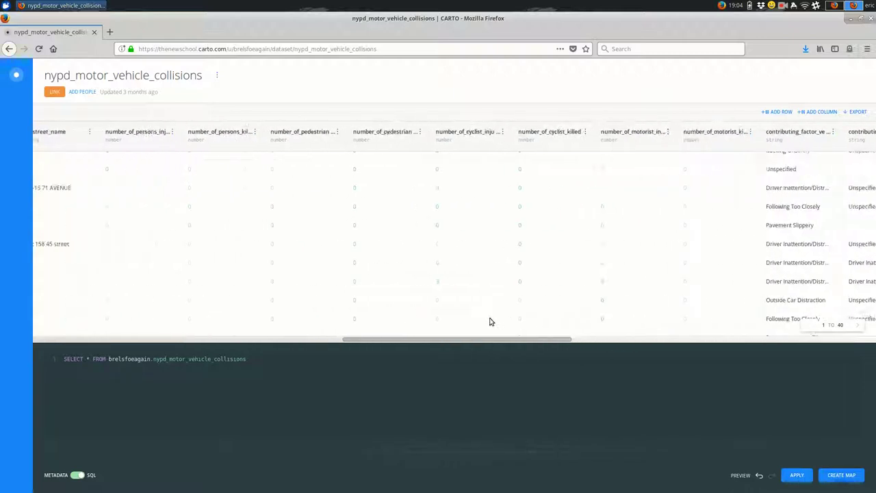
pyautogui.hscroll(-1, 488, 321)
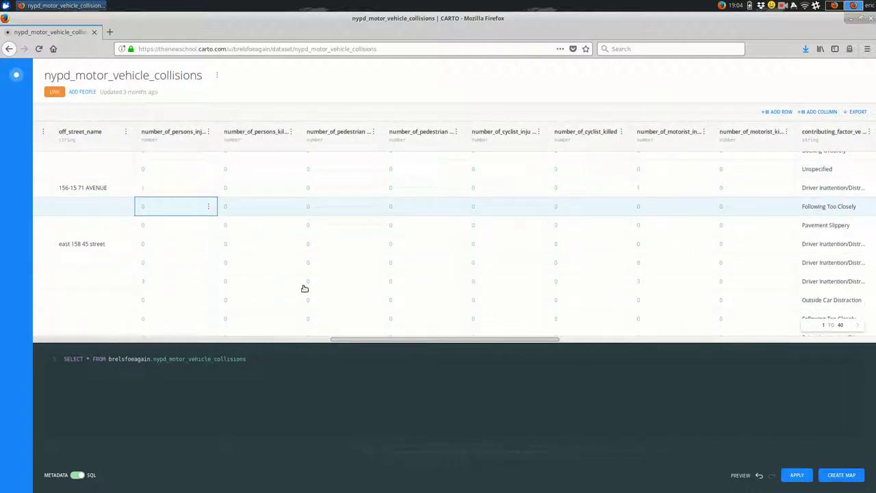
pyautogui.moveTo(505, 341); pyautogui.dragTo(859, 369)
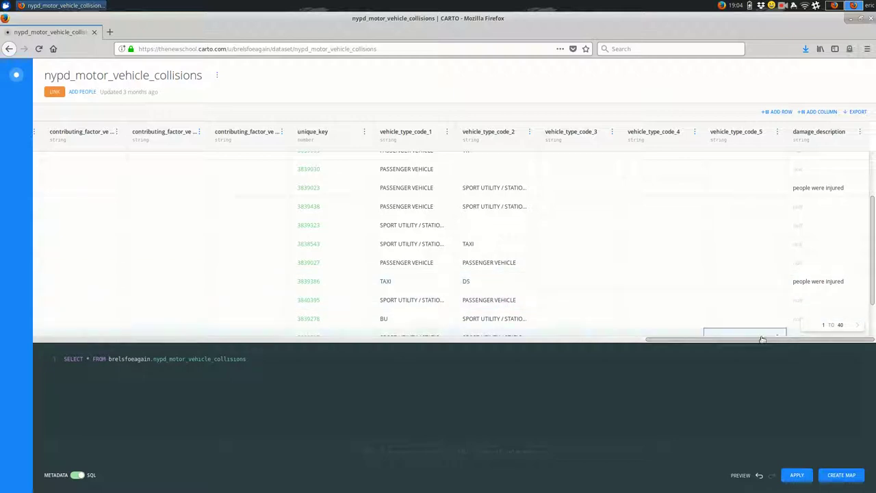
pyautogui.moveTo(715, 342); pyautogui.dragTo(376, 352)
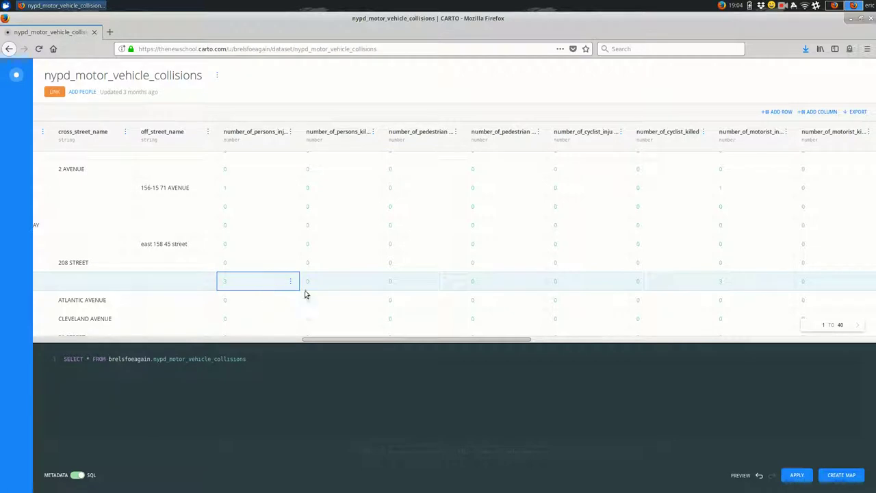
# Step: Add WHERE number_of_persons_killed > 0 to the SELECT query and run it, leaving 2 collisions
pyautogui.moveTo(493, 339); pyautogui.dragTo(873, 336)
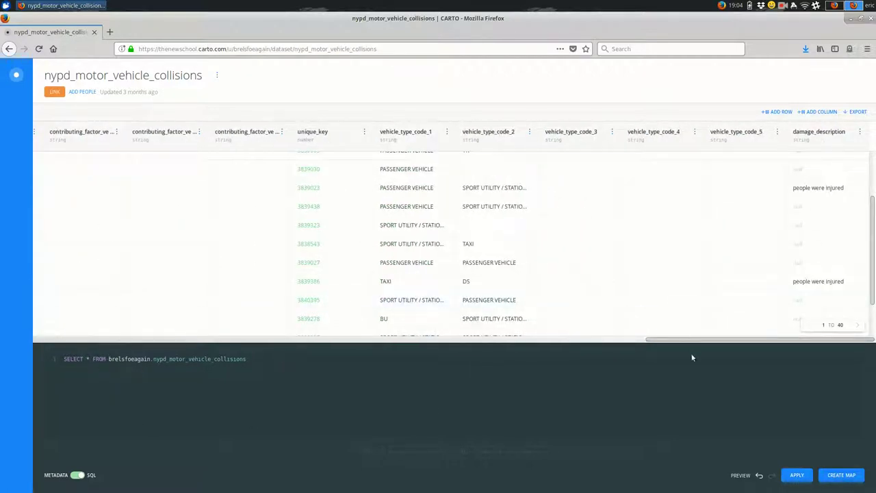
pyautogui.moveTo(689, 341); pyautogui.dragTo(326, 336)
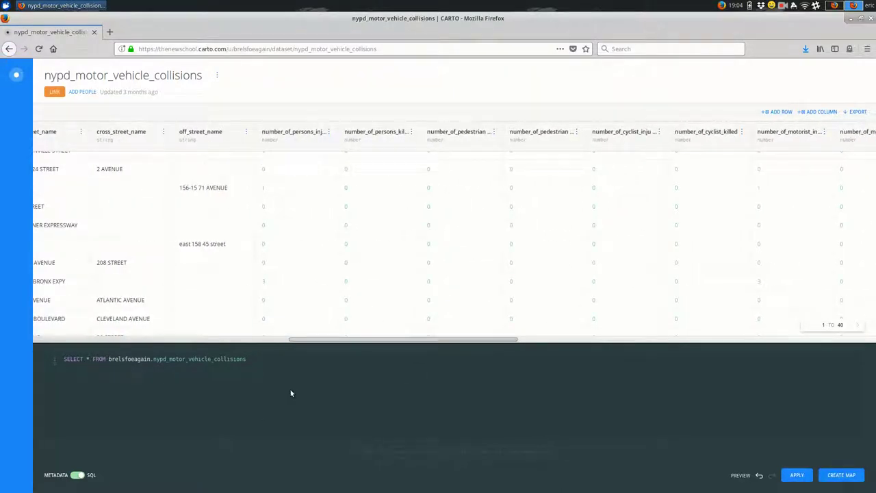
pyautogui.click(291, 393)
pyautogui.press('Return')
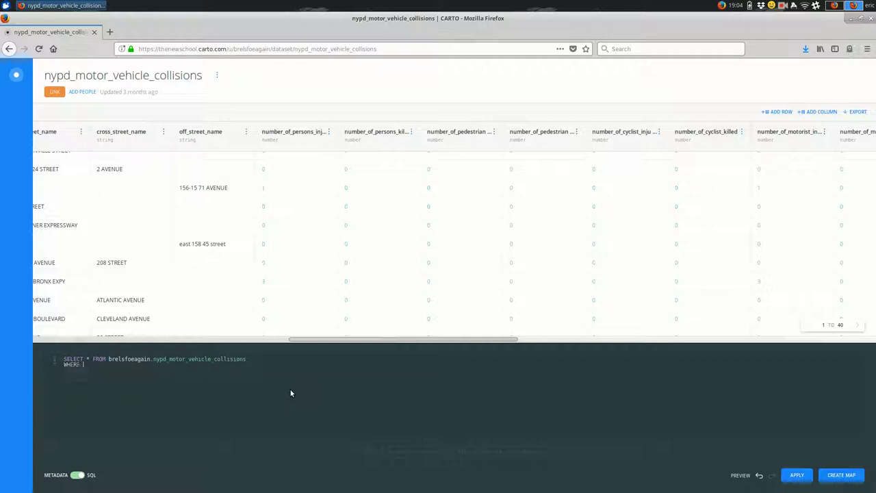
pyautogui.write('WHERE numb')
pyautogui.press('Down')
pyautogui.press('Return')
pyautogui.hotkey('ctrl', 's')
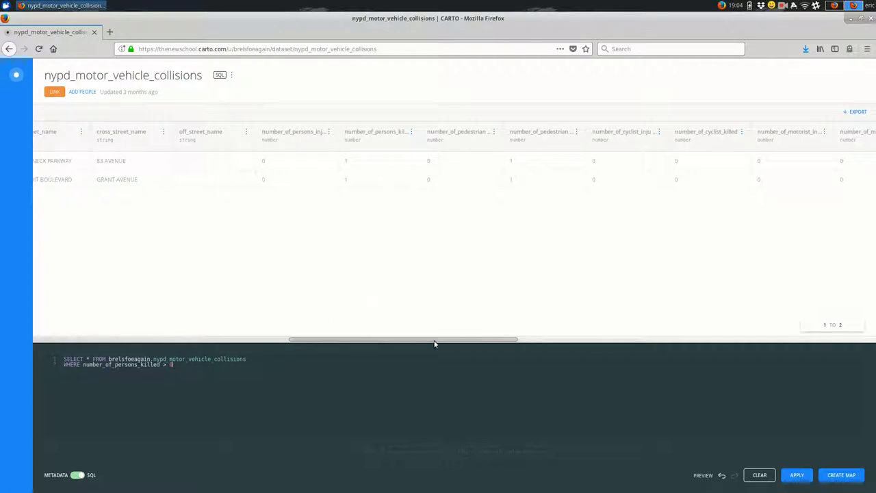
pyautogui.hscroll(5, 434, 343)
pyautogui.hscroll(-8, 458, 354)
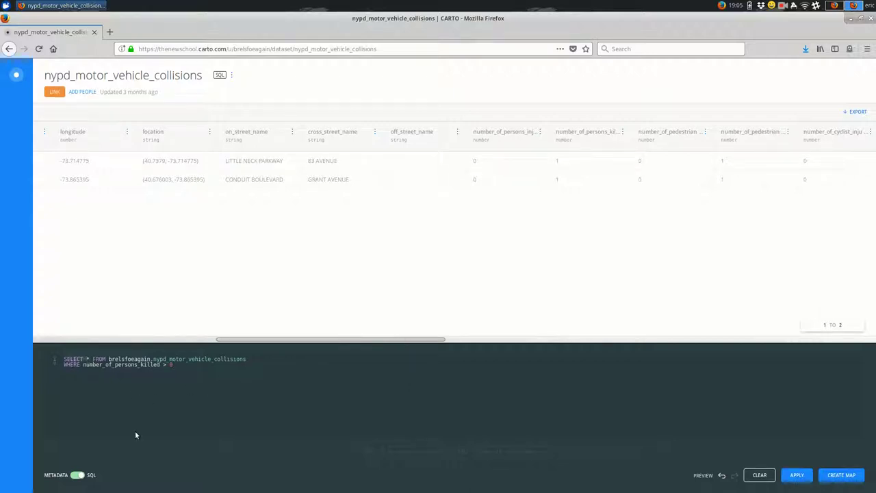
# Step: Turn the query into an UPDATE setting damage_description to 'people died' for fatal rows, and run it
pyautogui.write('UPDATE')
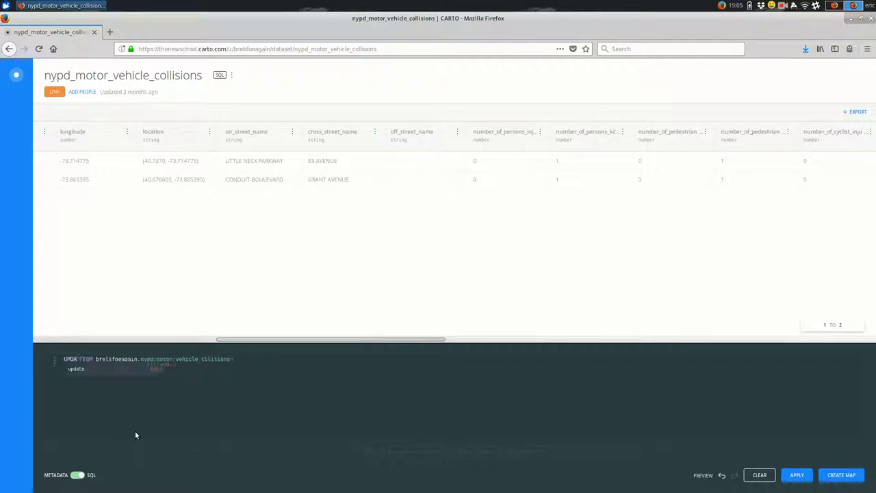
pyautogui.press('Delete')
pyautogui.press('Delete')
pyautogui.press('Delete')
pyautogui.press('Delete')
pyautogui.press('Delete')
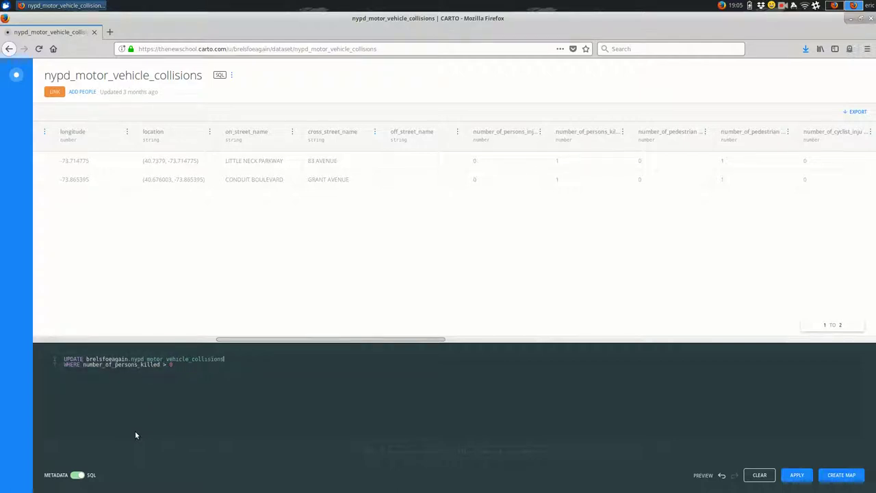
pyautogui.press('End')
pyautogui.press('Return')
pyautogui.write('SET ')
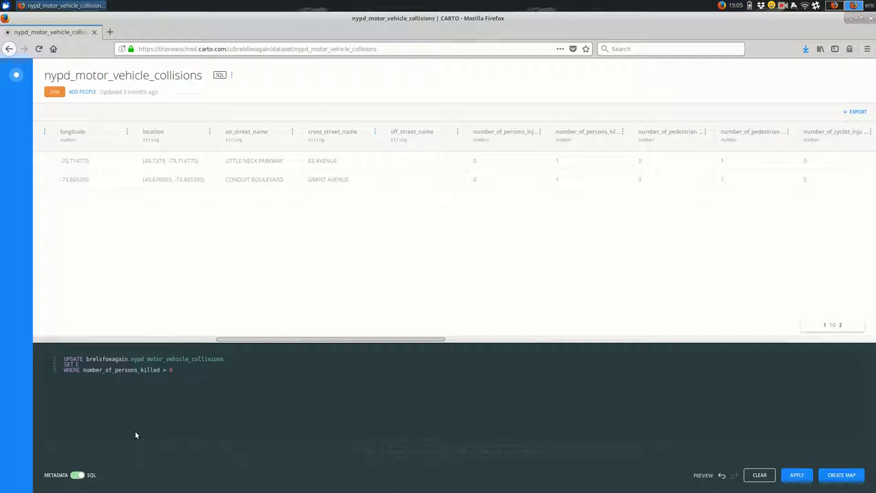
pyautogui.write('dama')
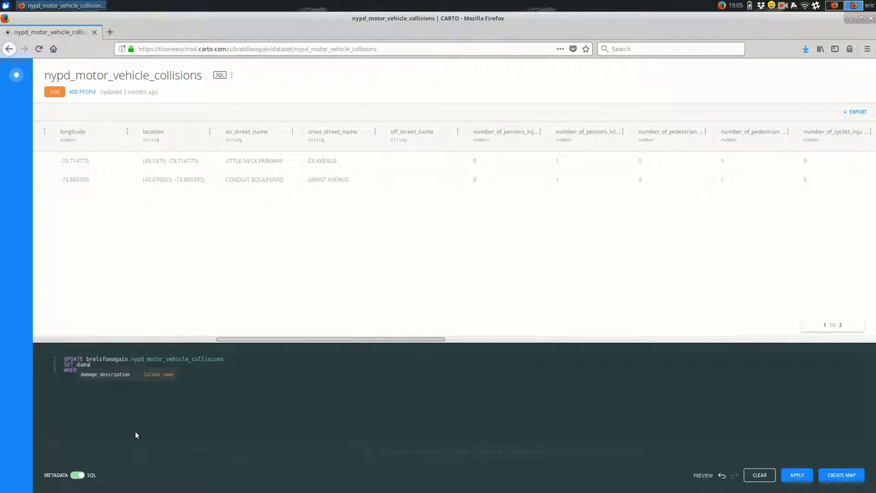
pyautogui.write("ge_description = 'people")
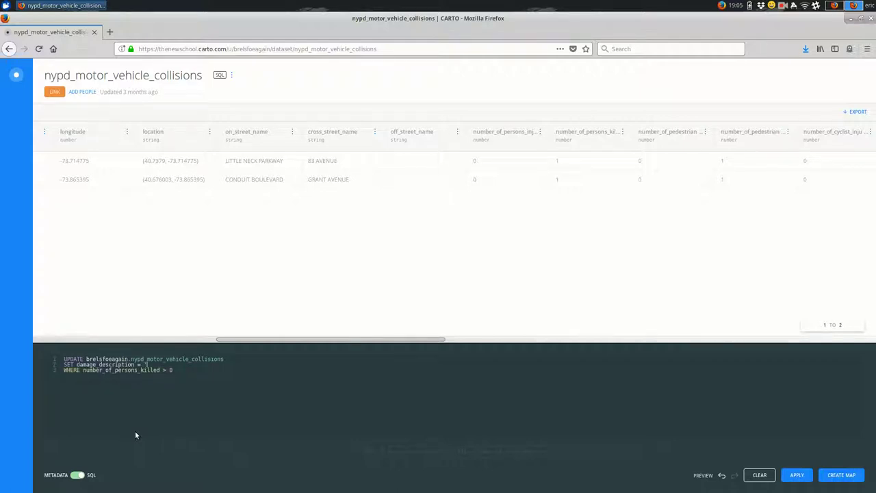
pyautogui.write(' died')
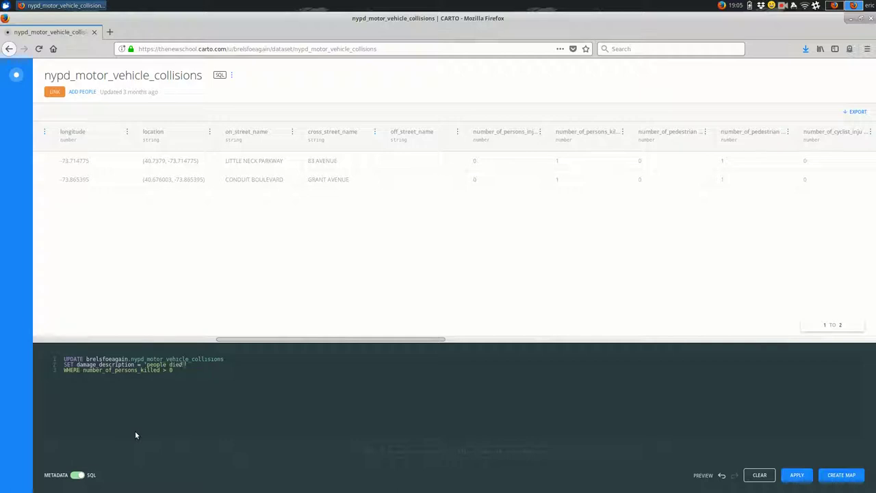
pyautogui.hotkey('ctrl', 's')
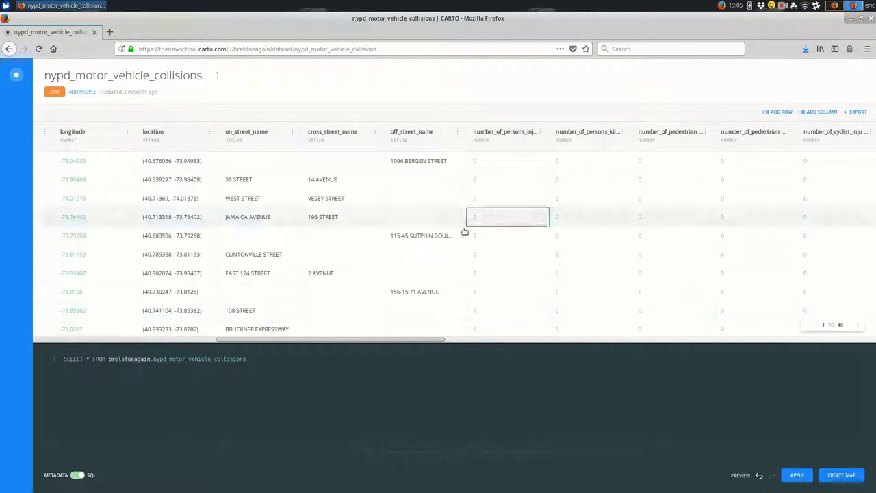
pyautogui.moveTo(288, 341); pyautogui.dragTo(715, 341)
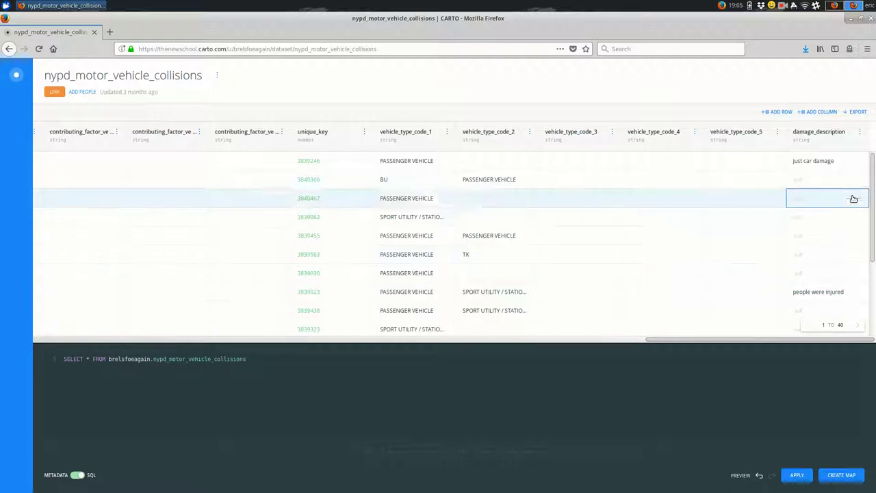
pyautogui.scroll(-10, 842, 252)
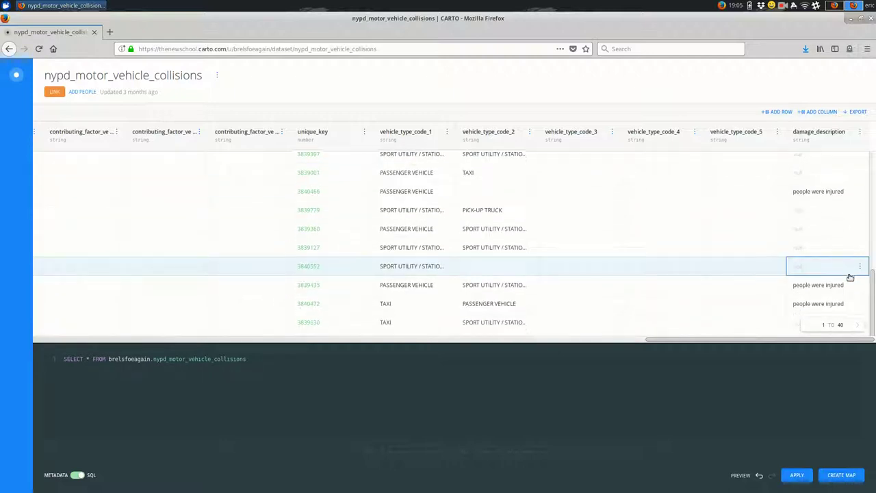
pyautogui.scroll(10, 847, 282)
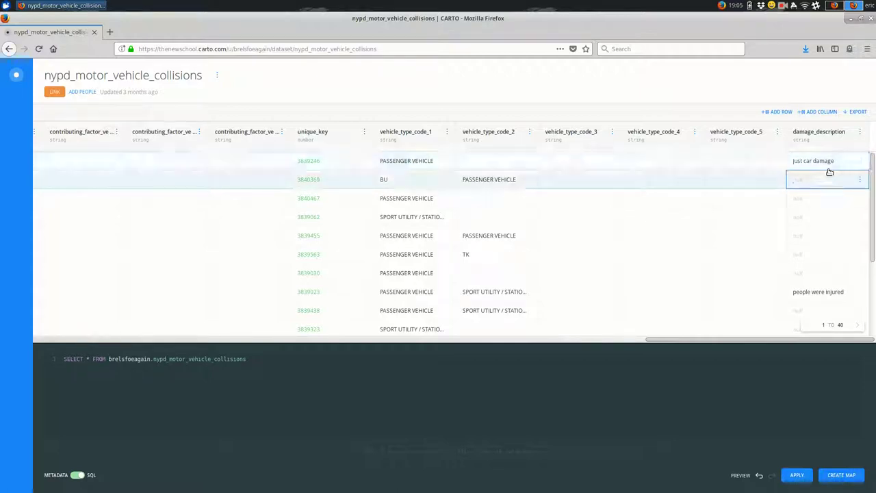
# Step: Rewrite the query as UPDATE with SET damage_description = 'just car damage'
pyautogui.click(303, 381)
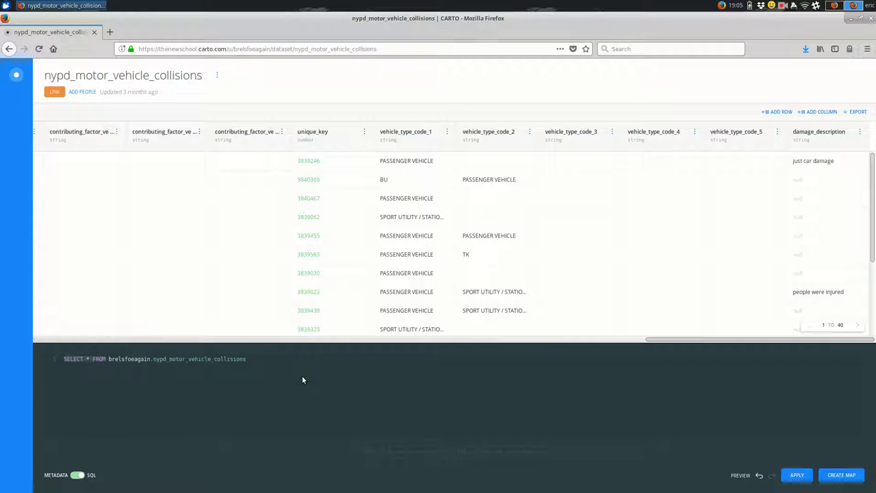
pyautogui.press('Home')
pyautogui.hotkey('ctrl', 'shift', 'Right')
pyautogui.hotkey('ctrl', 'shift', 'Right')
pyautogui.hotkey('ctrl', 'shift', 'Right')
pyautogui.write('UPDATE')
pyautogui.press('End')
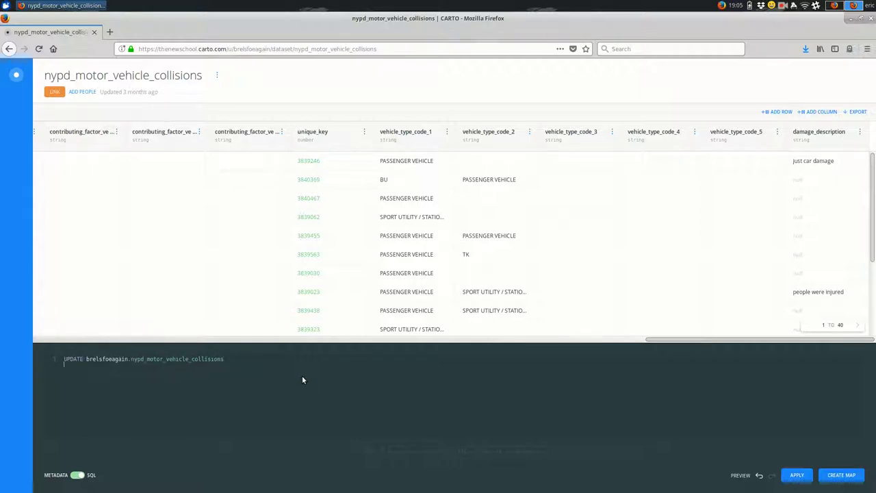
pyautogui.write('SET dam')
pyautogui.press('Return')
pyautogui.write("= 'just car ")
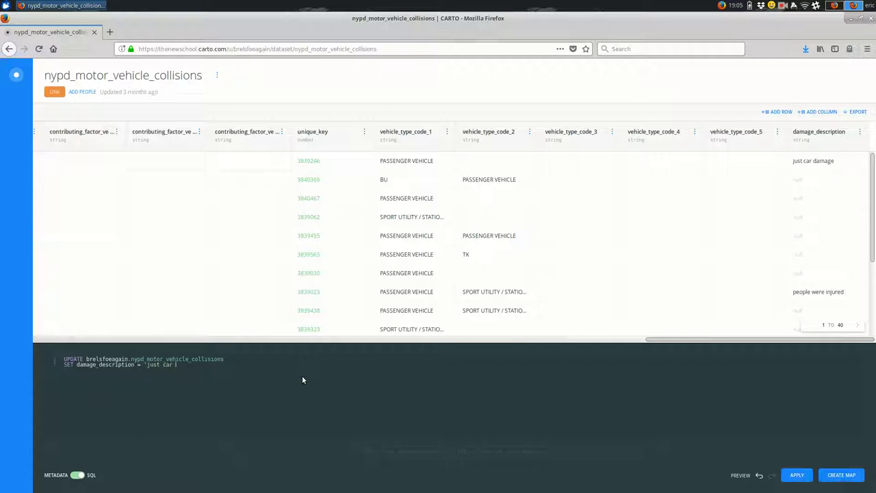
pyautogui.write("damage'")
pyautogui.press('Return')
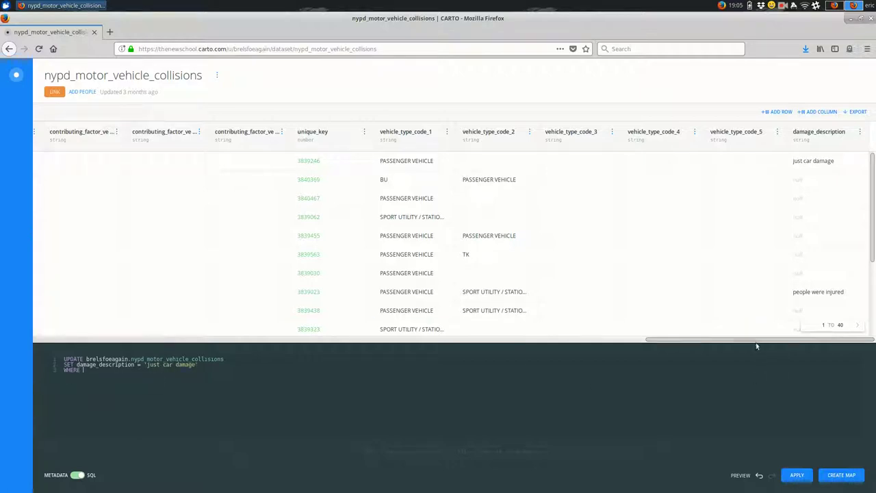
# Step: Add WHERE number_of_persons_injured = 0 AND number_of_persons_killed = 0, apply, and review the table
pyautogui.moveTo(758, 340); pyautogui.dragTo(410, 329)
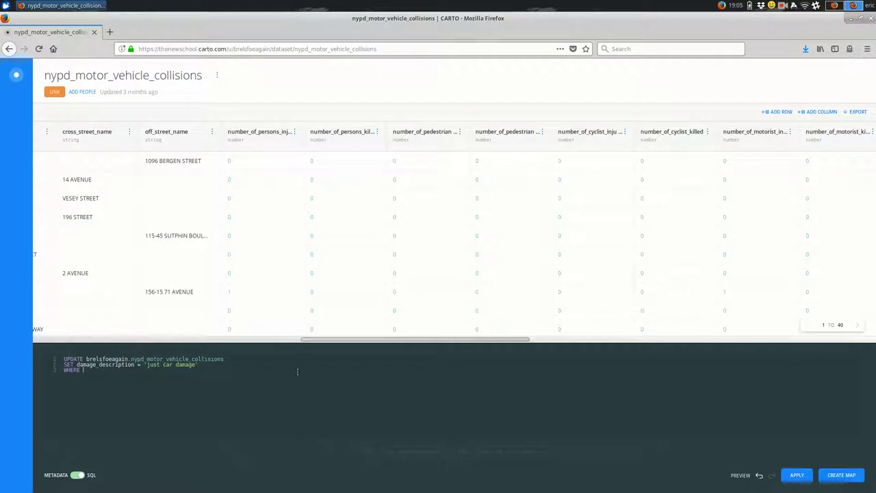
pyautogui.write('umber_of_persons_injured = 0 AND num')
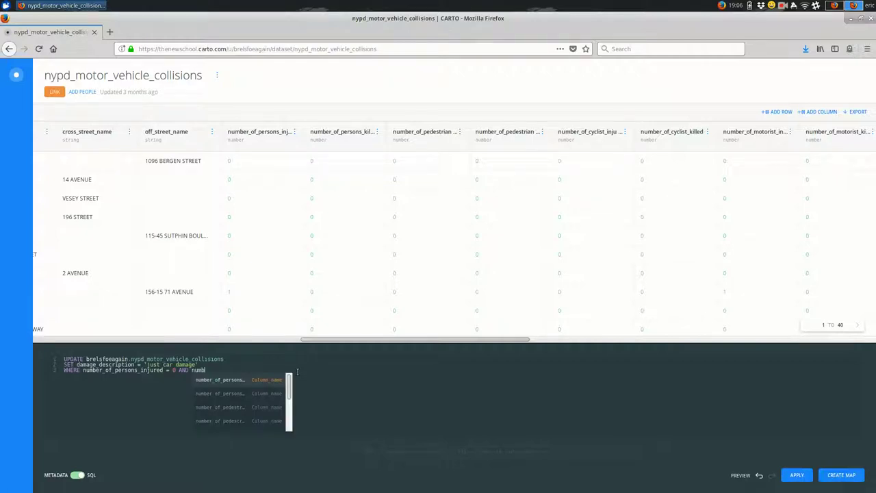
pyautogui.write('b')
pyautogui.press('Return')
pyautogui.press('BackSpace')
pyautogui.press('BackSpace')
pyautogui.press('BackSpace')
pyautogui.press('BackSpace')
pyautogui.press('BackSpace')
pyautogui.press('BackSpace')
pyautogui.press('BackSpace')
pyautogui.write('k')
pyautogui.press('Return')
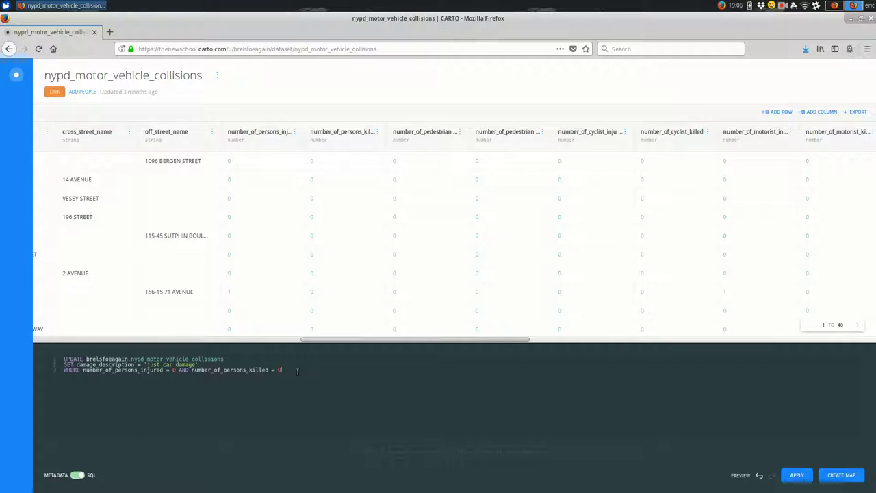
pyautogui.moveTo(404, 339); pyautogui.dragTo(749, 339)
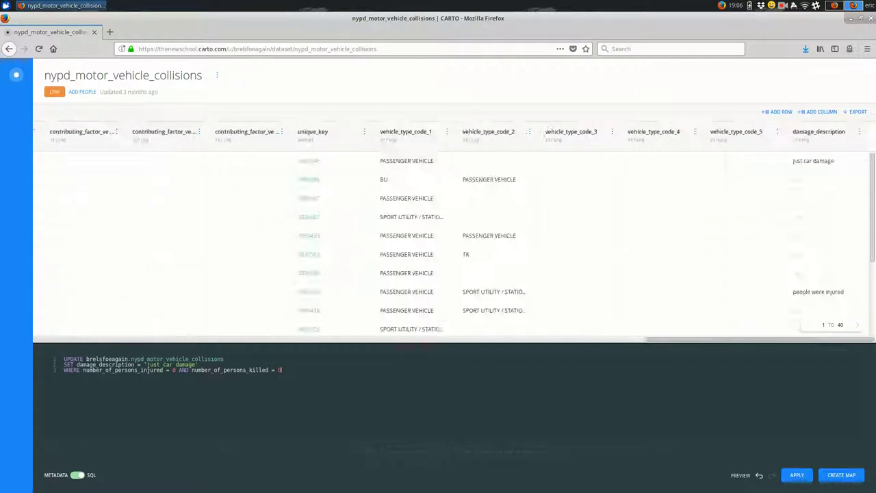
pyautogui.click(797, 475)
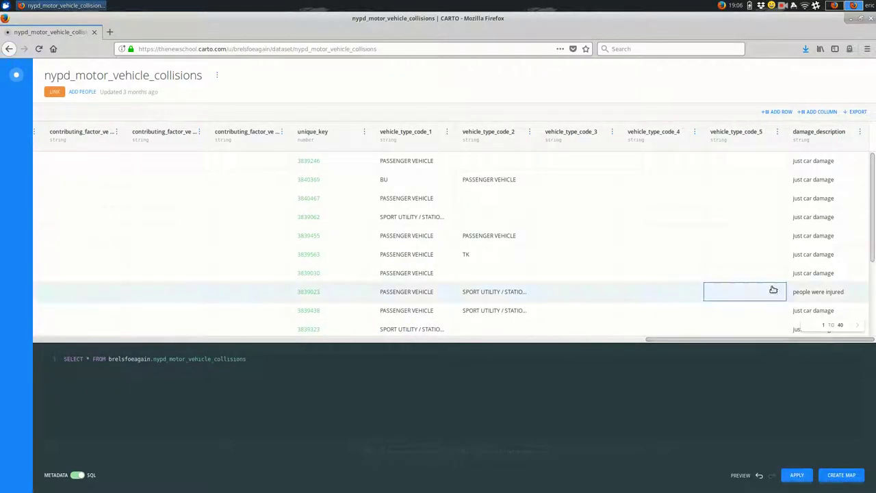
pyautogui.scroll(-1, 813, 244)
pyautogui.scroll(-3, 815, 253)
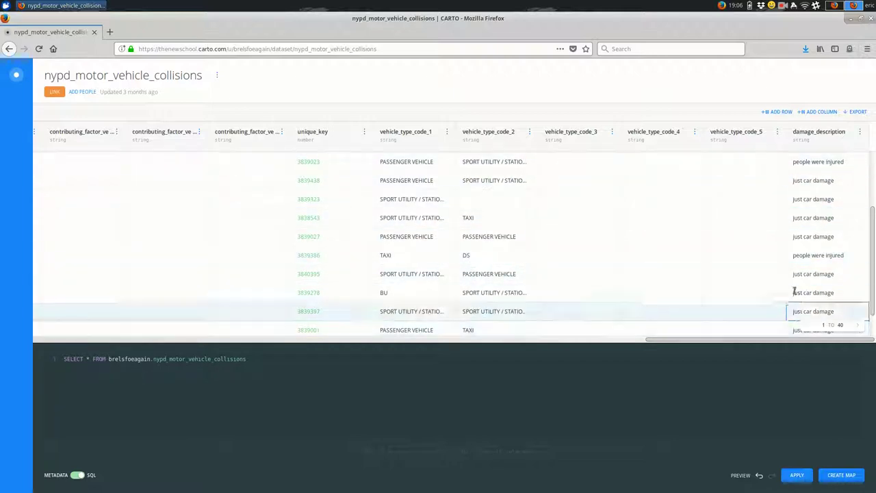
pyautogui.scroll(-3, 792, 284)
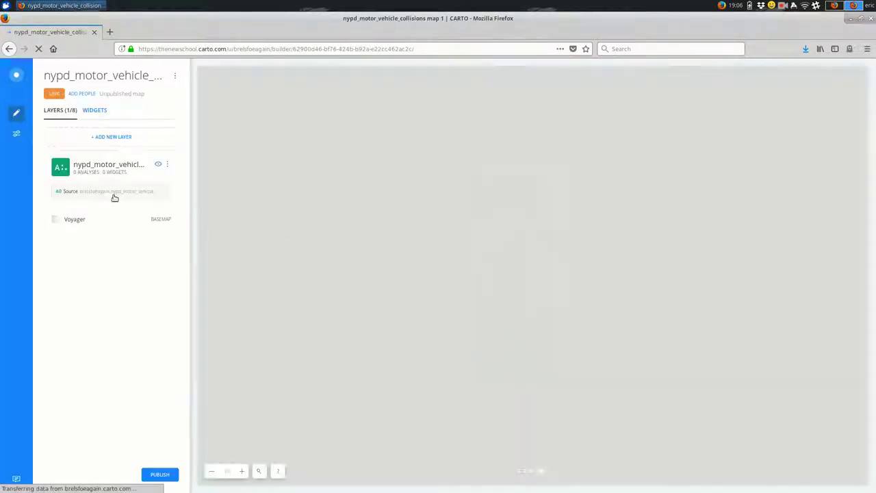
# Step: Set the collisions layer's point colour BY VALUE on the damage_description column
pyautogui.click(89, 166)
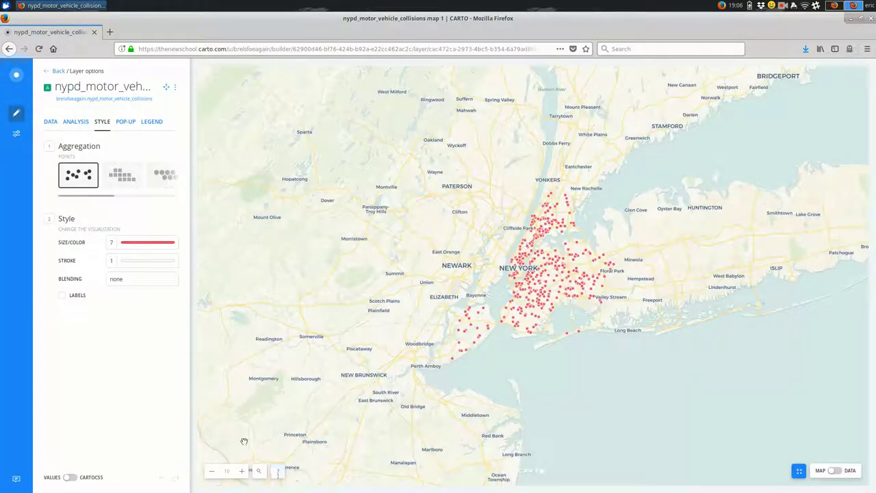
pyautogui.click(137, 243)
pyautogui.click(148, 262)
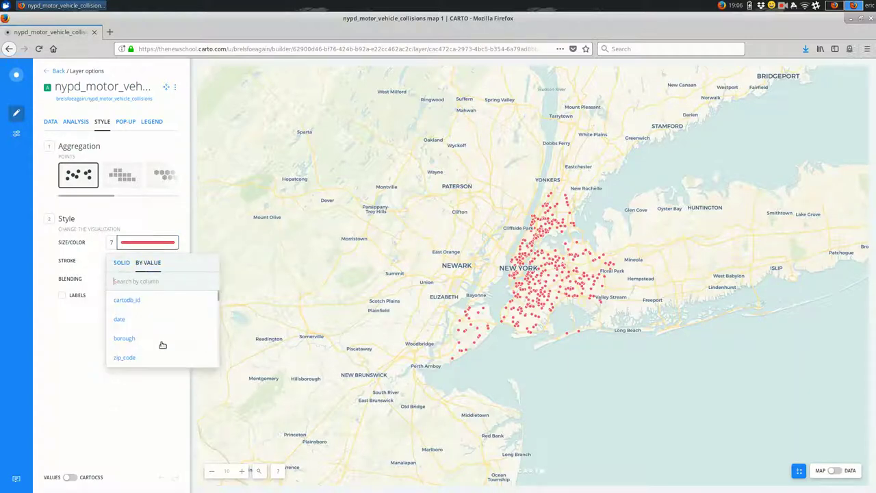
pyautogui.scroll(-2, 147, 327)
pyautogui.scroll(-3, 145, 321)
pyautogui.scroll(5, 145, 322)
pyautogui.scroll(2, 145, 322)
pyautogui.scroll(-2, 145, 322)
pyautogui.scroll(-5, 145, 322)
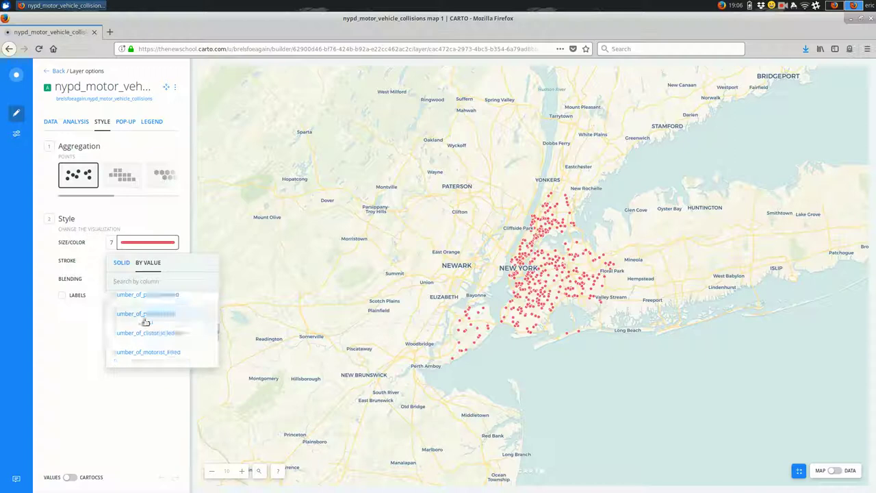
pyautogui.scroll(-3, 145, 322)
pyautogui.scroll(1, 145, 322)
pyautogui.scroll(-4, 145, 321)
pyautogui.click(144, 358)
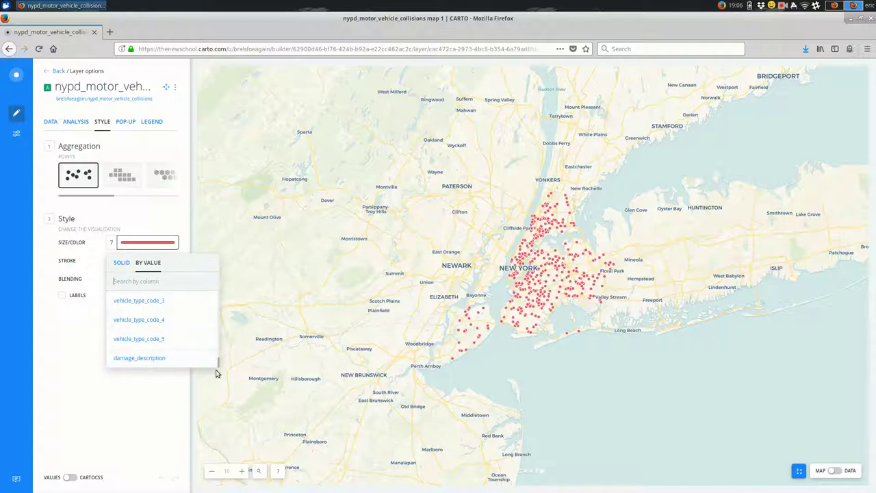
pyautogui.click(145, 408)
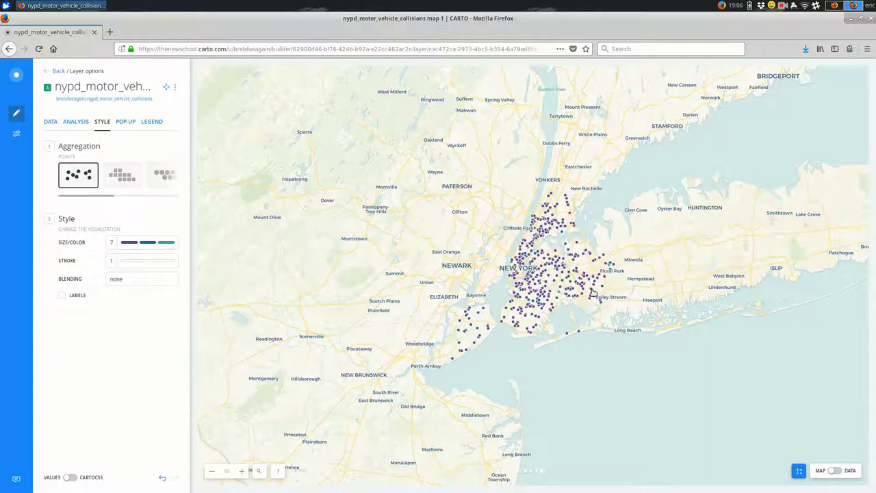
pyautogui.scroll(1, 593, 294)
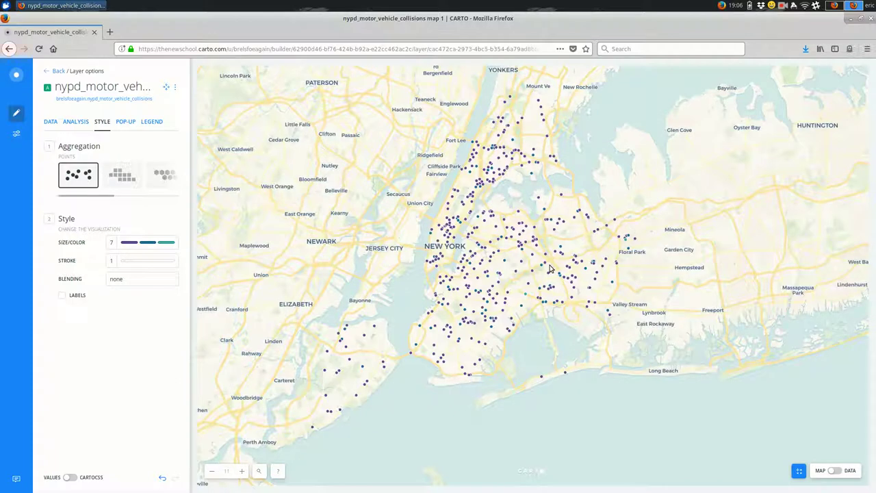
# Step: Add a Category legend for the collisions layer
pyautogui.click(152, 121)
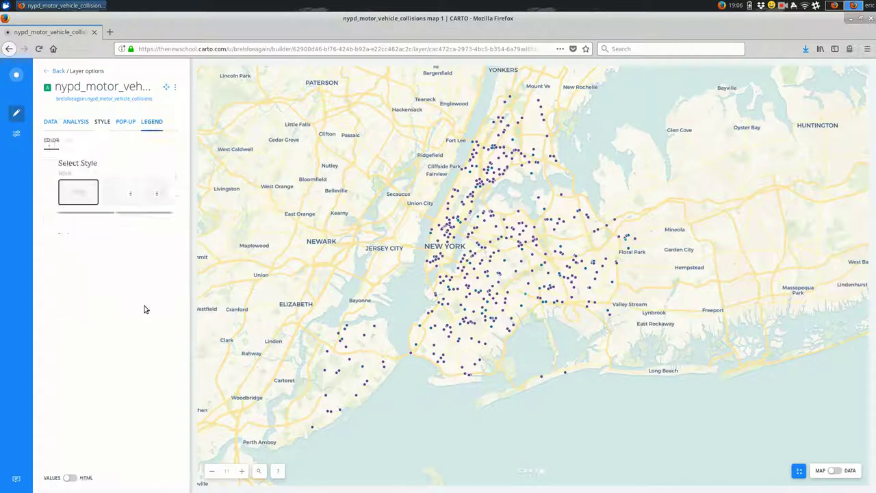
pyautogui.click(122, 193)
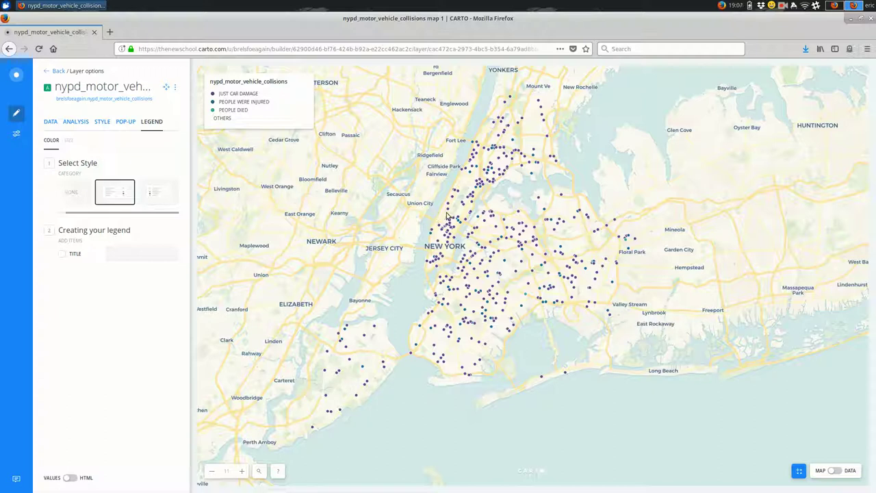
pyautogui.click(52, 122)
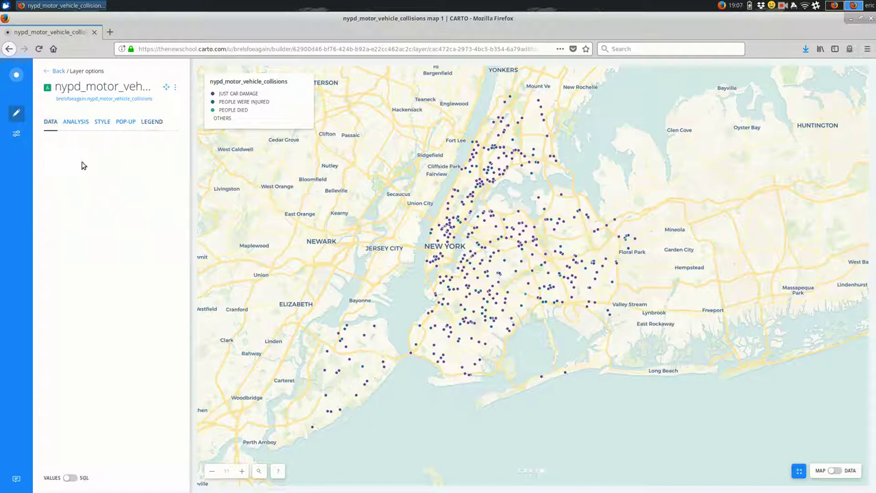
pyautogui.click(101, 122)
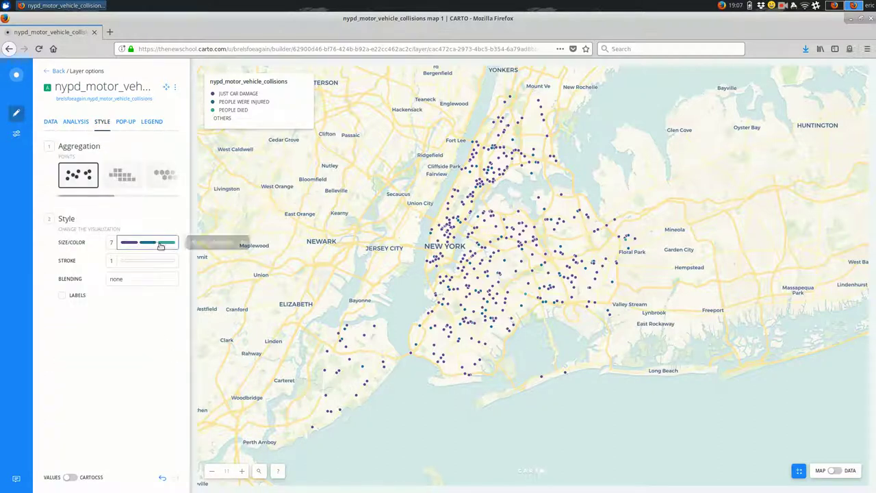
# Step: Apply the teal-yellow-orange-grey palette to the damage_description categories
pyautogui.click(162, 243)
pyautogui.click(170, 339)
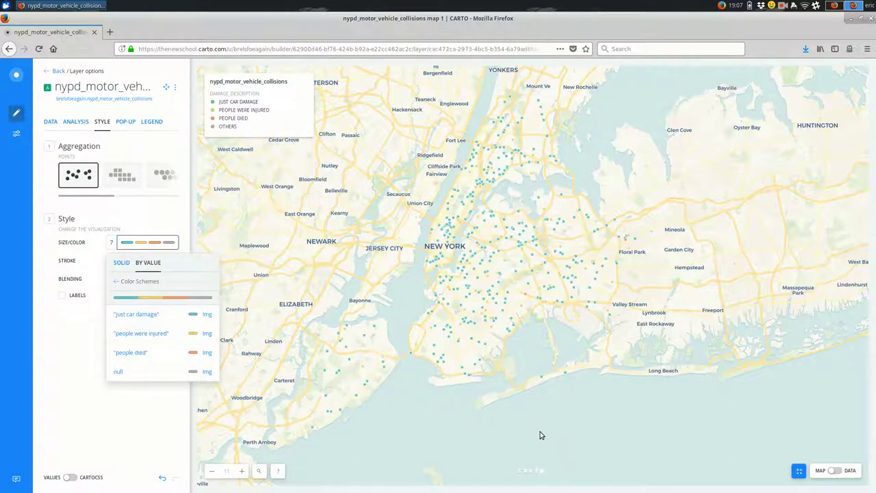
pyautogui.click(518, 298)
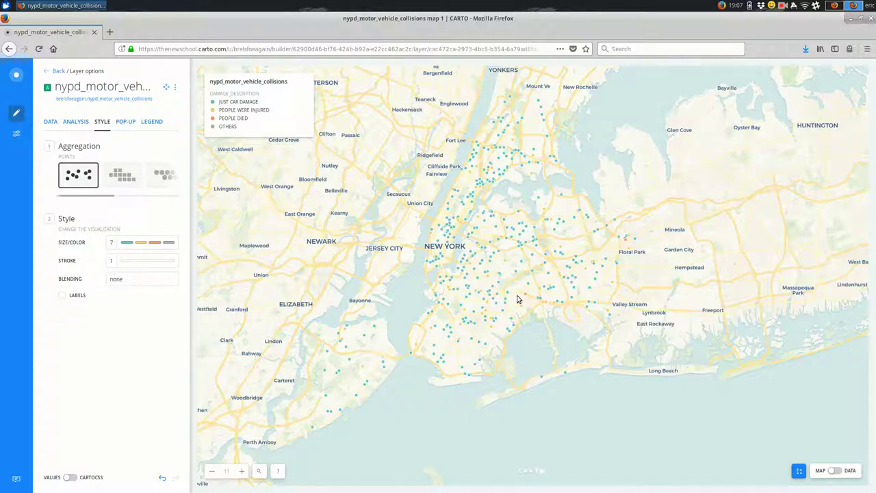
pyautogui.scroll(2, 518, 299)
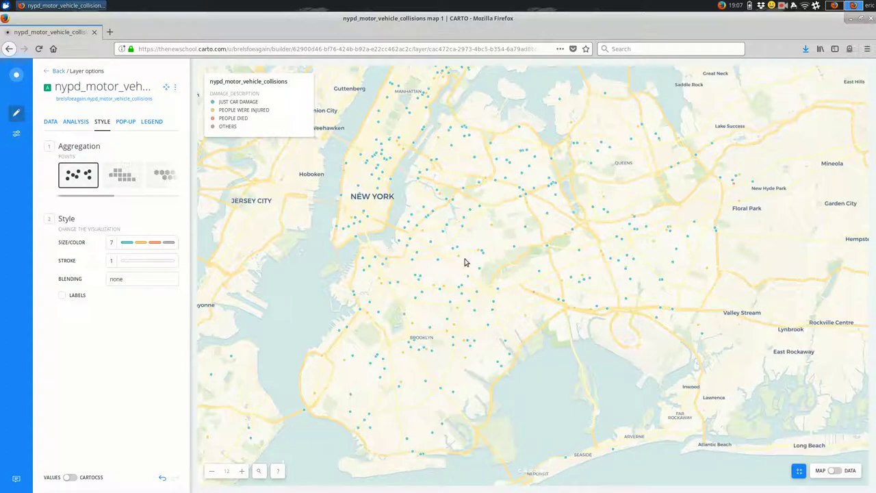
# Step: Pan from Staten Island to the Bronx and Brooklyn to inspect the coloured collision points, then return to the layers list
pyautogui.moveTo(370, 285); pyautogui.dragTo(401, 225)
pyautogui.moveTo(349, 251); pyautogui.dragTo(477, 227)
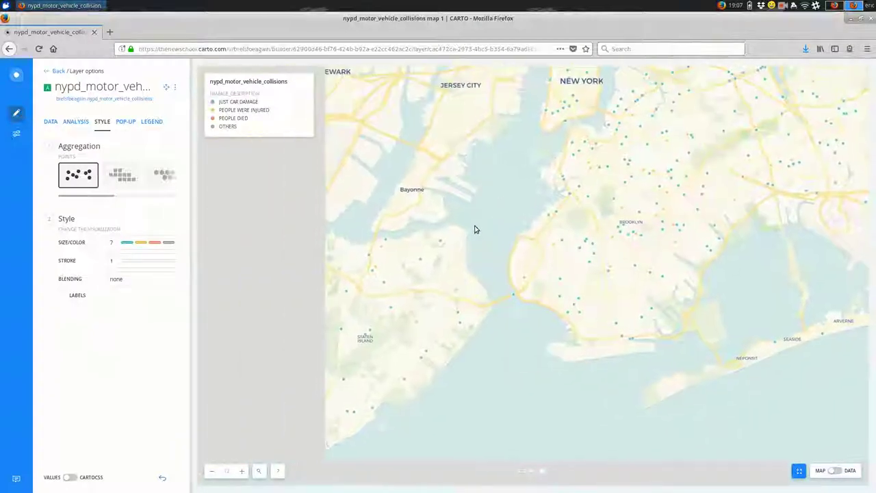
pyautogui.moveTo(426, 258); pyautogui.dragTo(350, 324)
pyautogui.moveTo(511, 221); pyautogui.dragTo(420, 327)
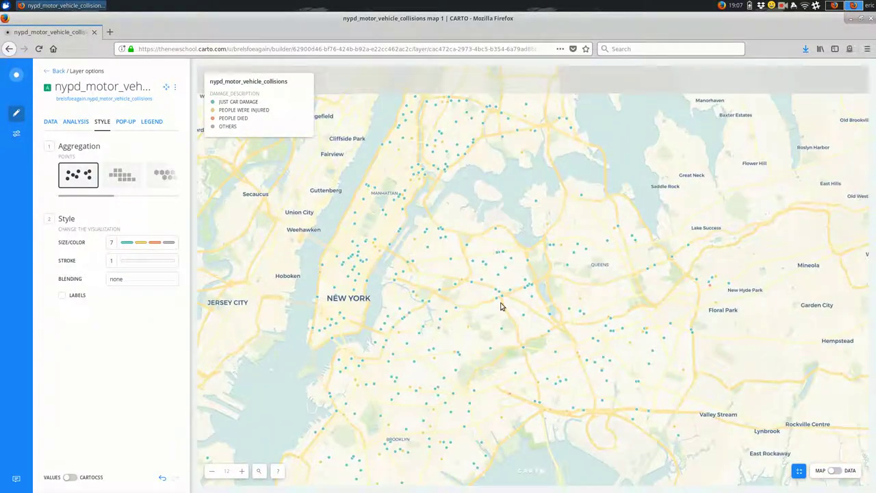
pyautogui.moveTo(554, 236); pyautogui.dragTo(557, 336)
pyautogui.moveTo(539, 198)
pyautogui.mouseDown()
pyautogui.moveTo(548, 260)
pyautogui.moveTo(540, 199)
pyautogui.mouseUp()
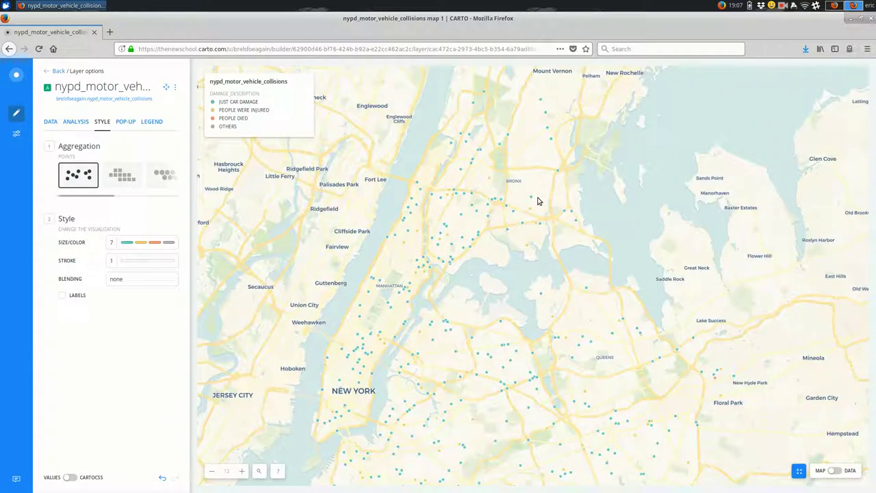
pyautogui.moveTo(558, 319); pyautogui.dragTo(513, 121)
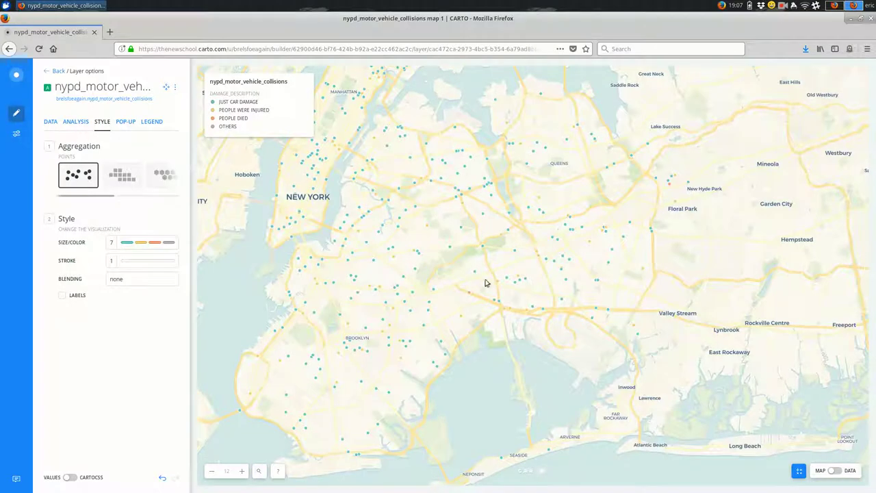
pyautogui.moveTo(516, 268); pyautogui.dragTo(634, 235)
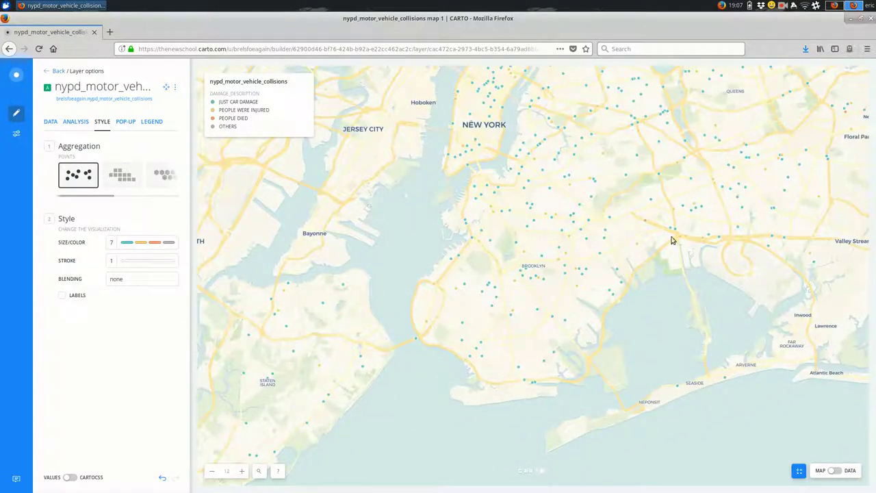
pyautogui.moveTo(696, 193); pyautogui.dragTo(662, 306)
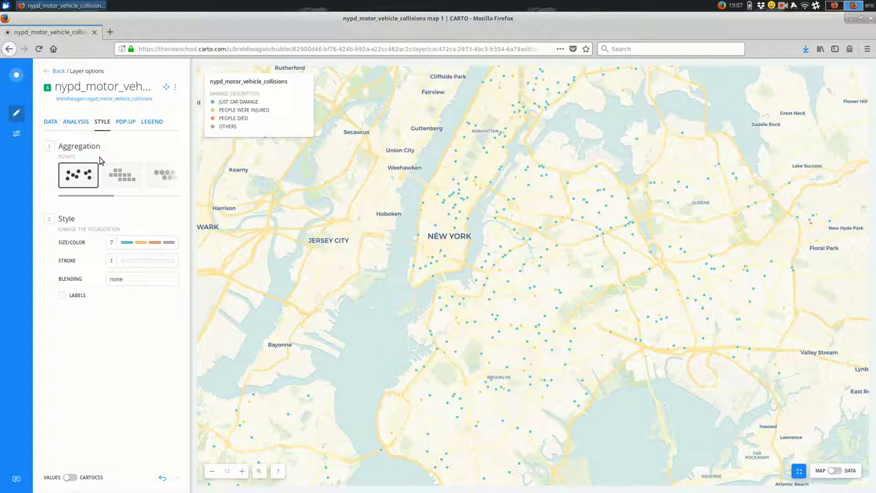
pyautogui.click(49, 71)
pyautogui.click(16, 74)
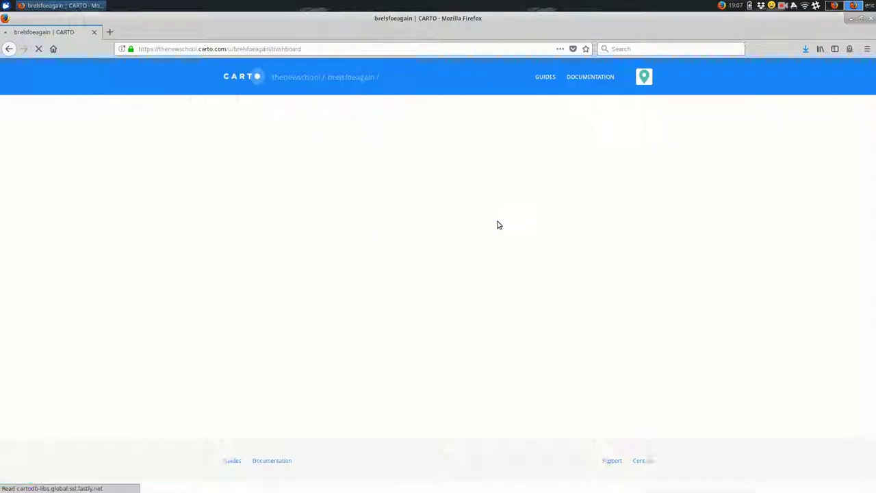
pyautogui.click(395, 77)
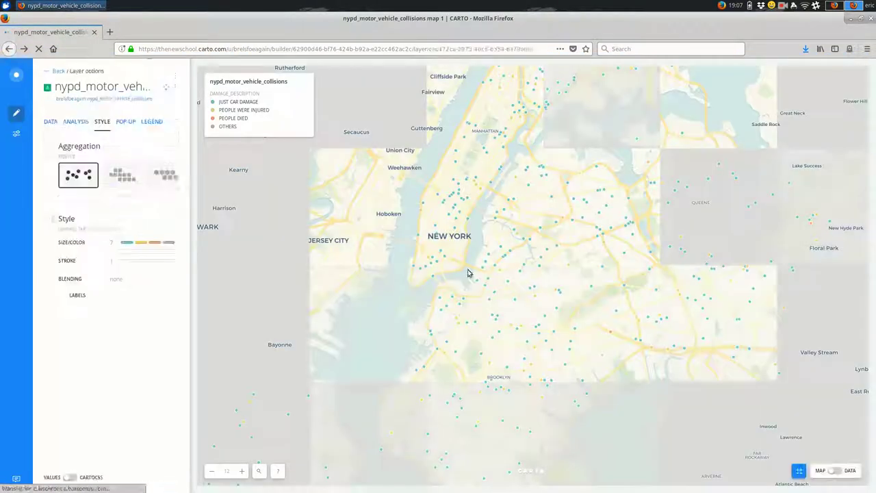
pyautogui.rightClick(9, 49)
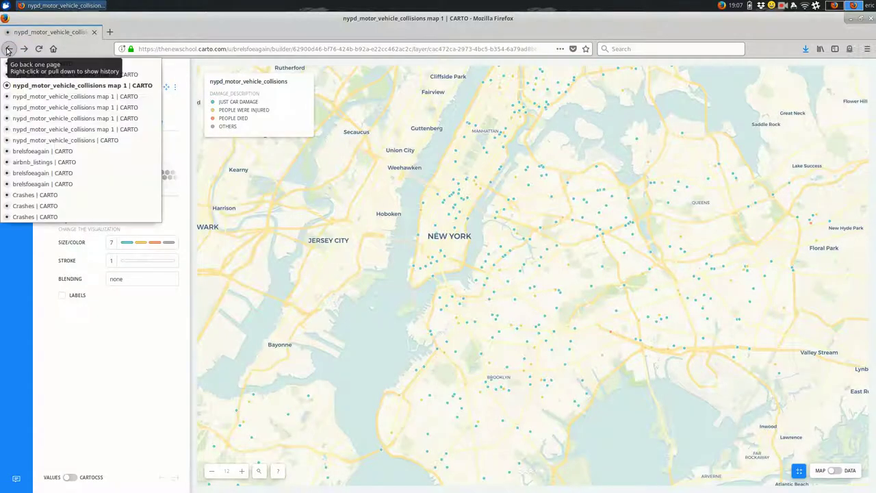
pyautogui.click(65, 140)
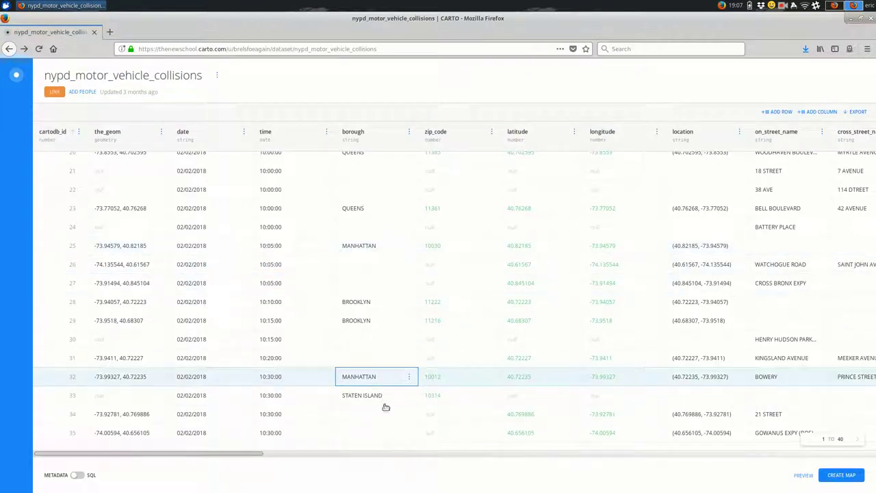
# Step: Rename the new column to 'injuries' and confirm the rename
pyautogui.moveTo(206, 457); pyautogui.dragTo(818, 456)
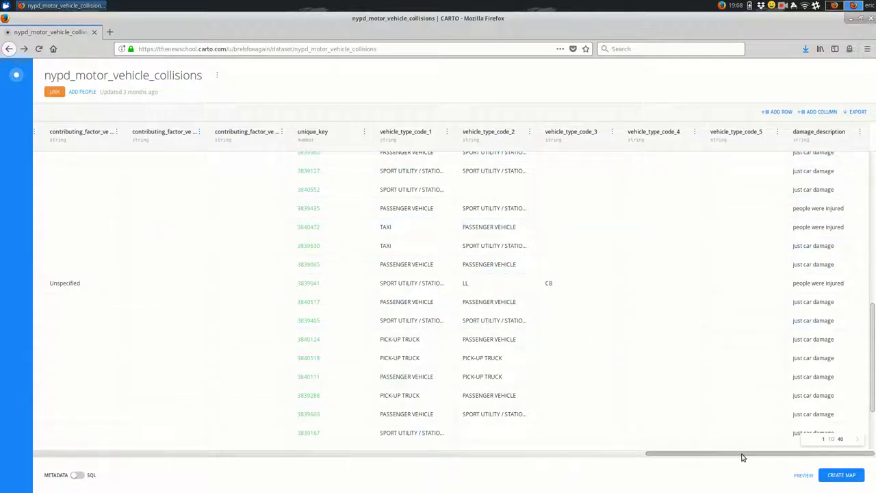
pyautogui.moveTo(742, 454); pyautogui.dragTo(419, 409)
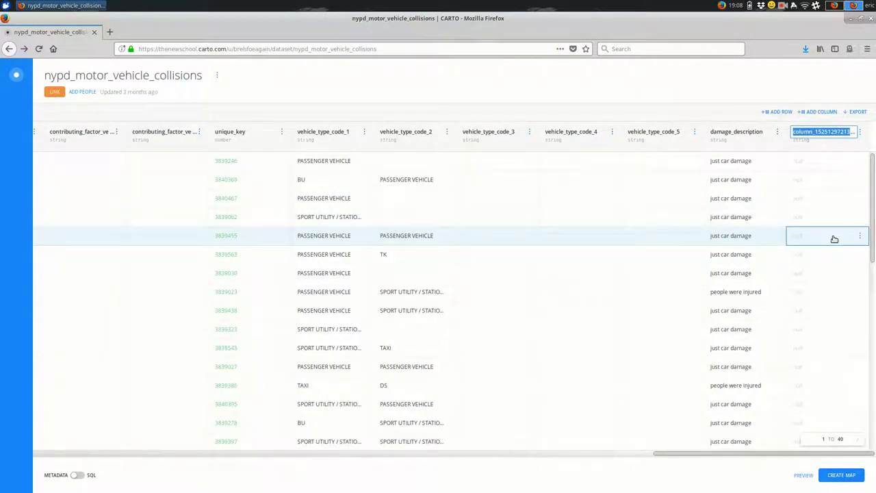
pyautogui.write('injuries')
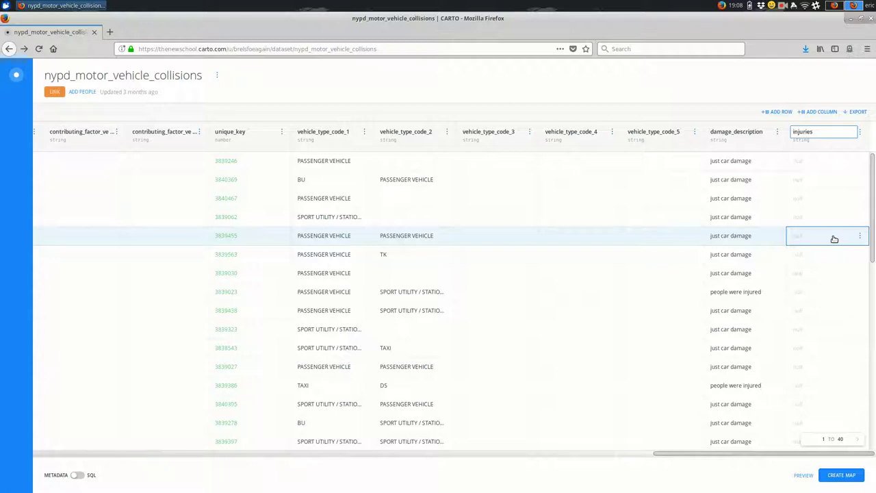
pyautogui.press('Return')
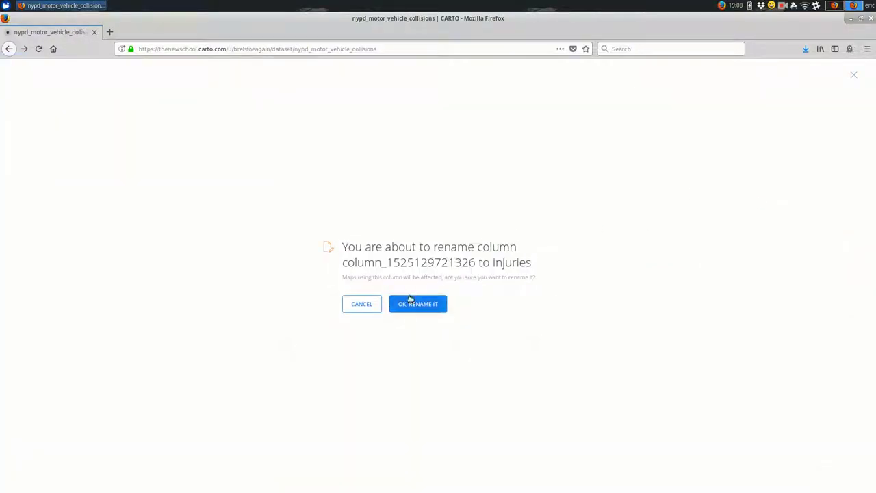
pyautogui.click(411, 303)
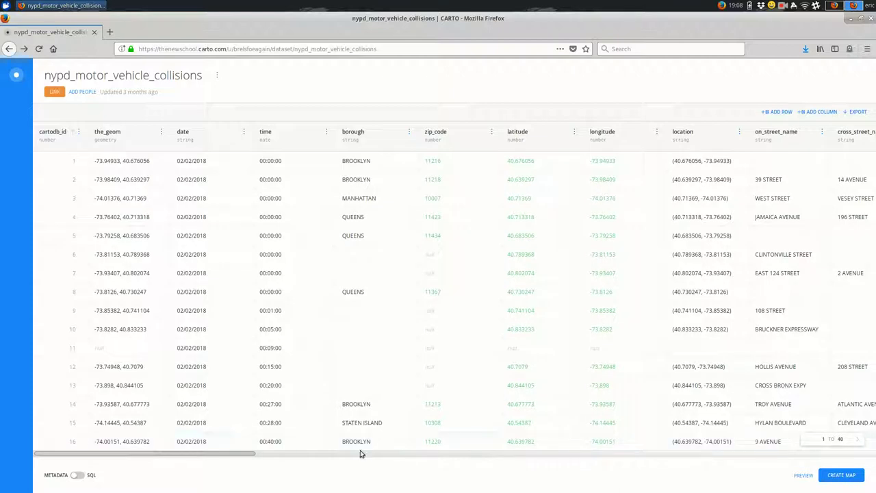
# Step: Change the injuries column's data type to Number and confirm the change
pyautogui.moveTo(235, 452); pyautogui.dragTo(856, 453)
pyautogui.click(859, 131)
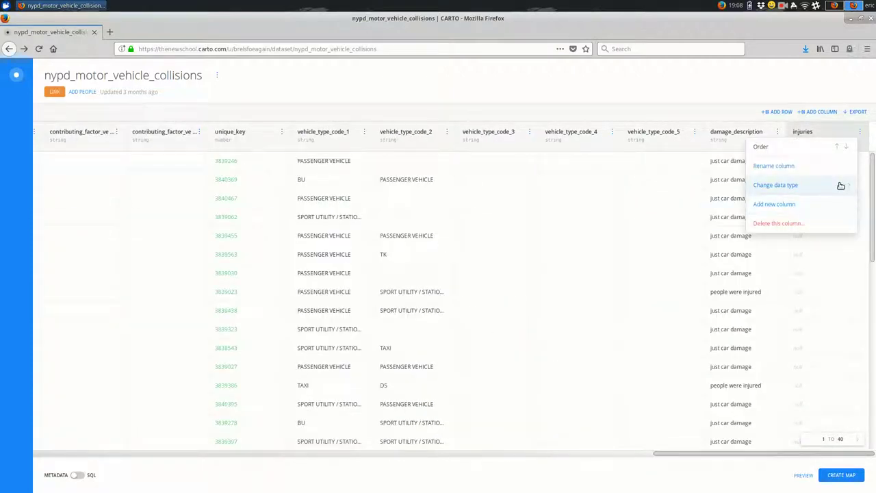
pyautogui.click(841, 185)
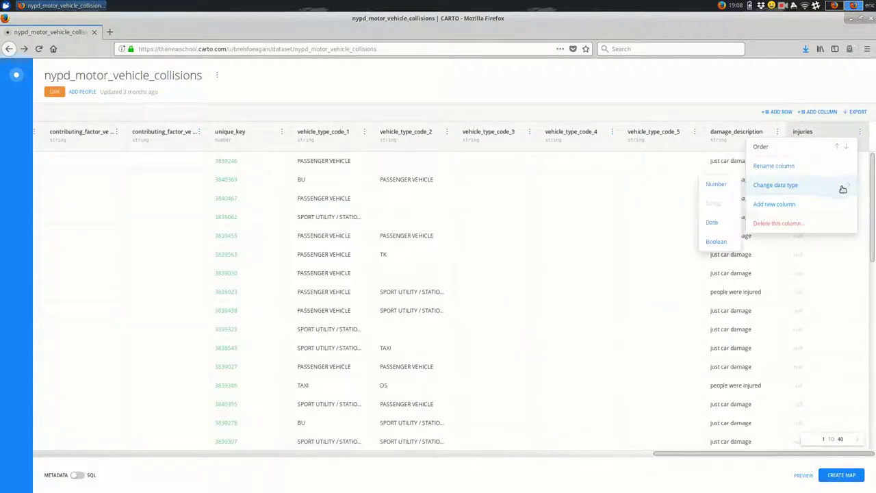
pyautogui.click(726, 187)
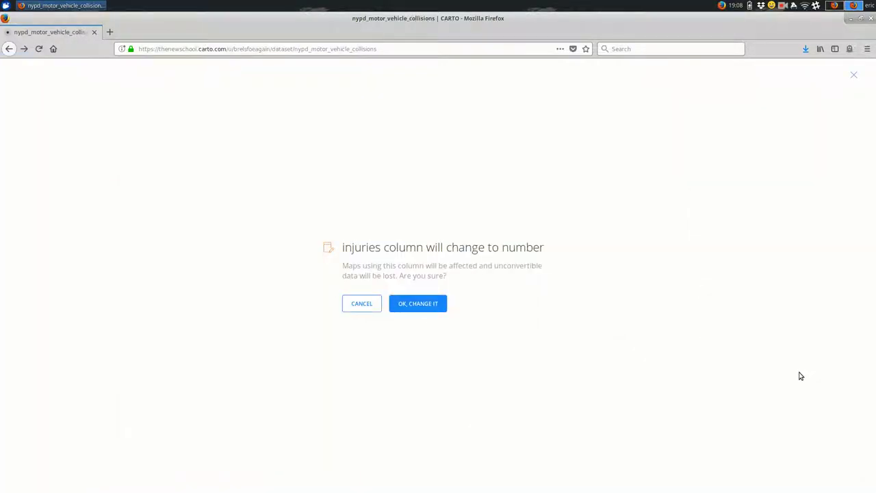
pyautogui.click(444, 305)
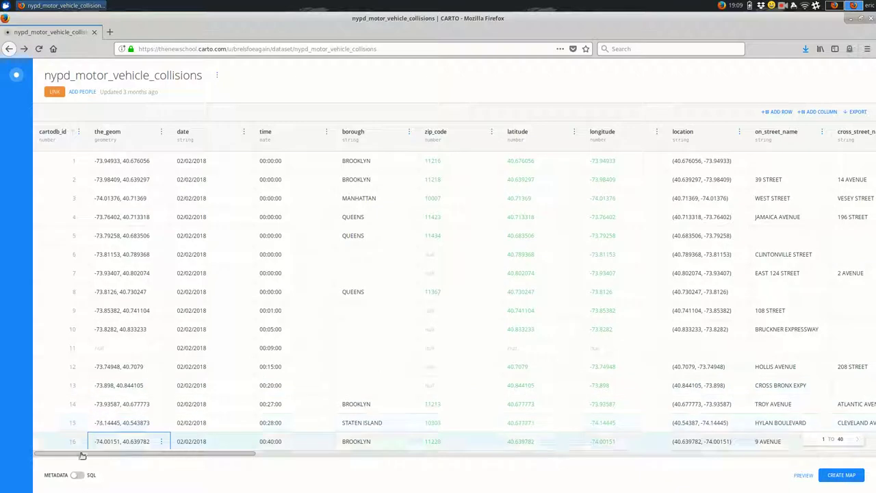
# Step: In the SQL editor, start 'UPDATE … SET injuries = number_of_pedestrians_injured'
pyautogui.click(76, 474)
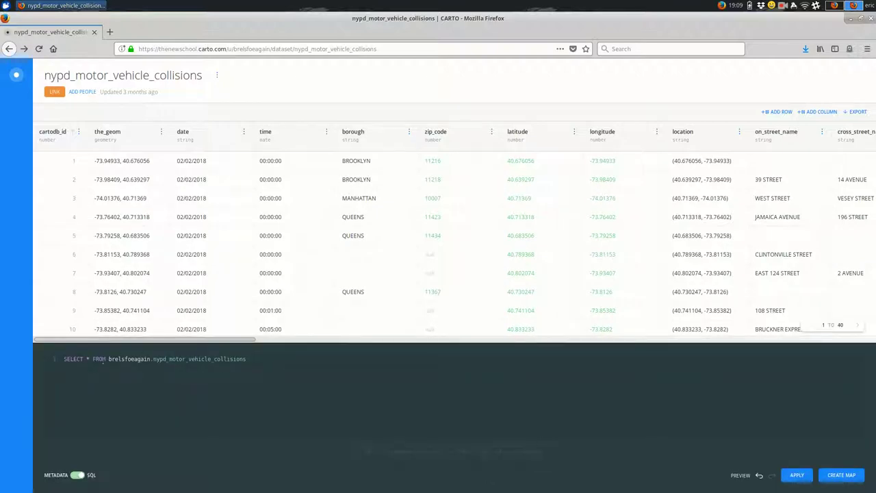
pyautogui.write('UPDATE')
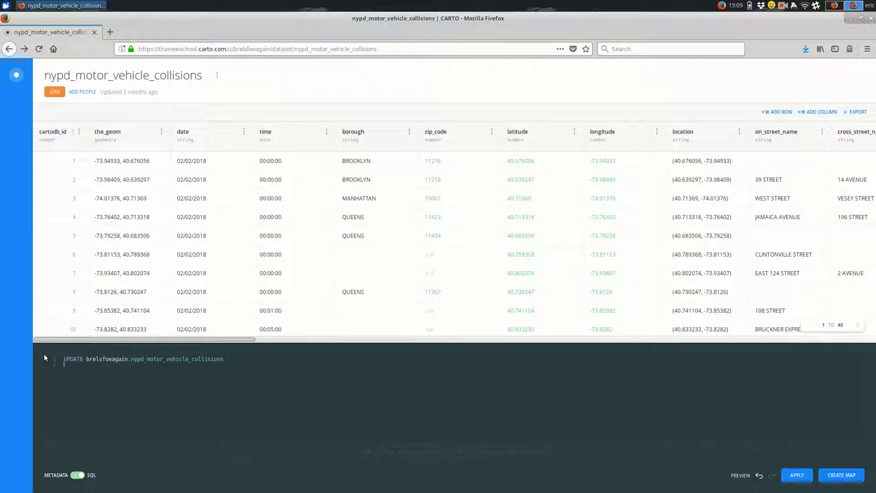
pyautogui.write('SET injuries =')
pyautogui.moveTo(125, 339); pyautogui.dragTo(372, 362)
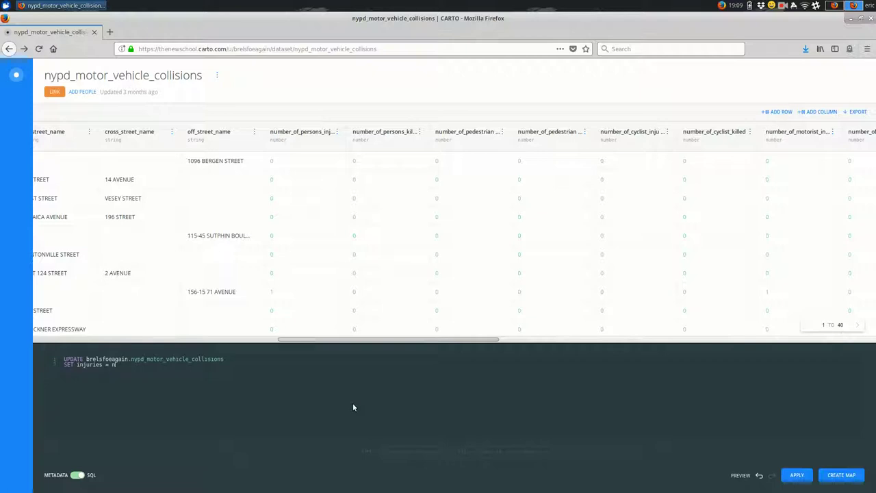
pyautogui.write('umb')
pyautogui.press('BackSpace')
pyautogui.press('Down')
pyautogui.press('Down')
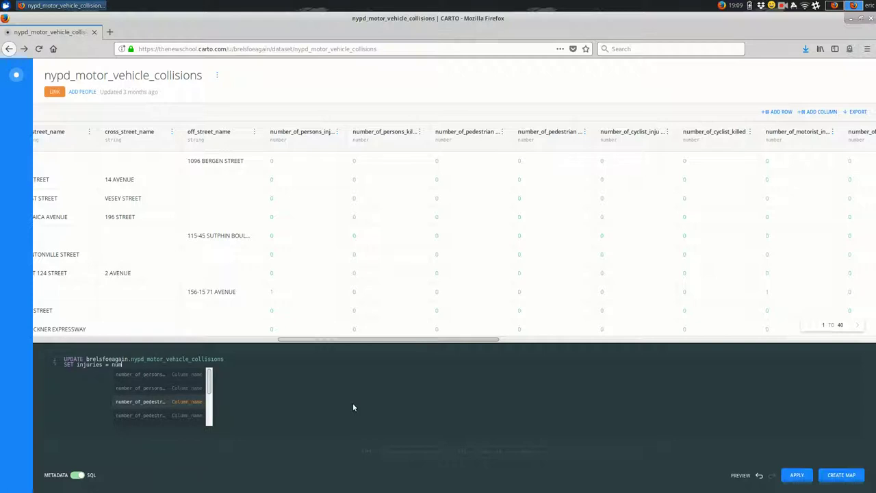
pyautogui.press('Return')
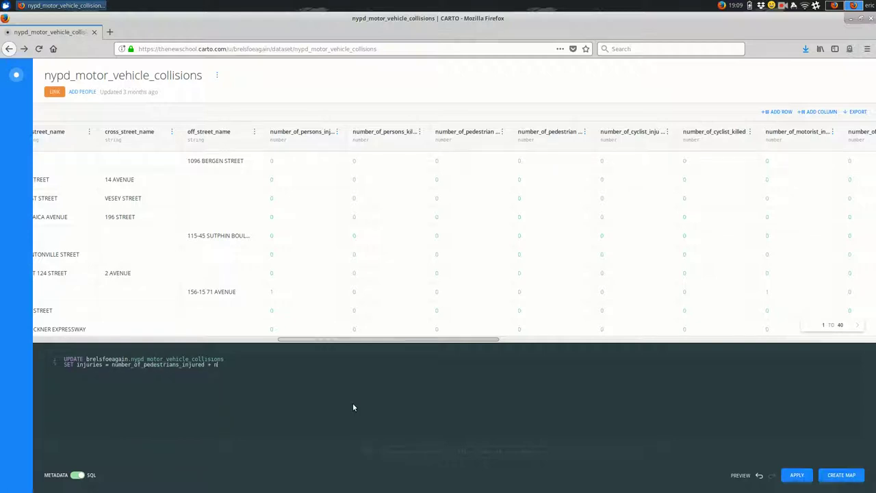
# Step: Add number_of_cyclist_injured and number_of_motorist_injured to the injuries sum
pyautogui.write('+ numb')
pyautogui.press('Down')
pyautogui.press('Down')
pyautogui.press('Down')
pyautogui.press('Return')
pyautogui.write('+ numb')
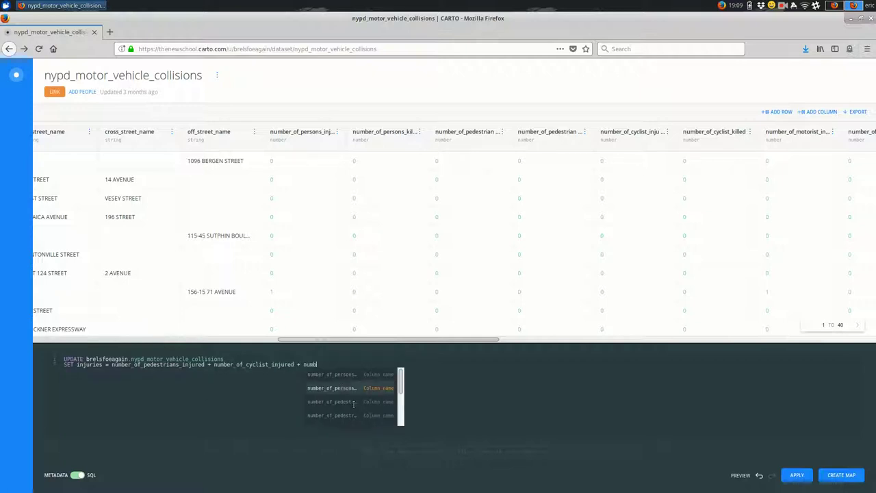
pyautogui.press('Down')
pyautogui.press('Down')
pyautogui.press('Down')
pyautogui.press('Down')
pyautogui.press('Down')
pyautogui.press('Down')
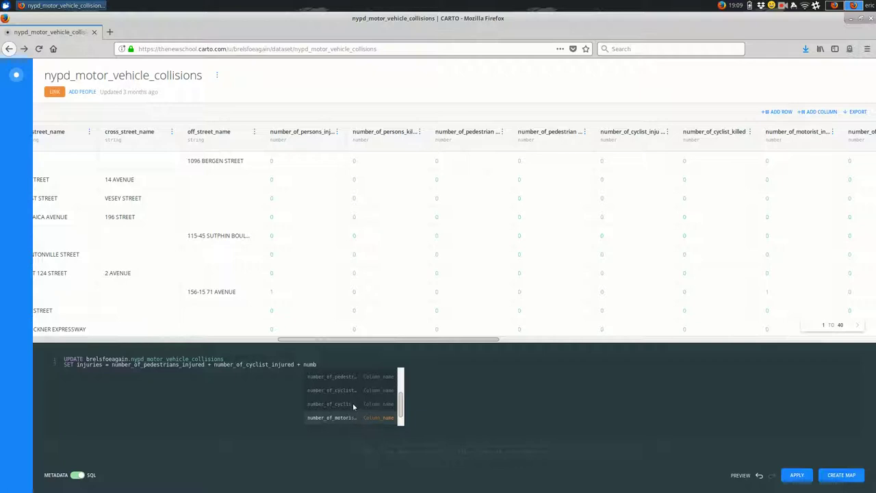
pyautogui.press('Return')
pyautogui.press('Return')
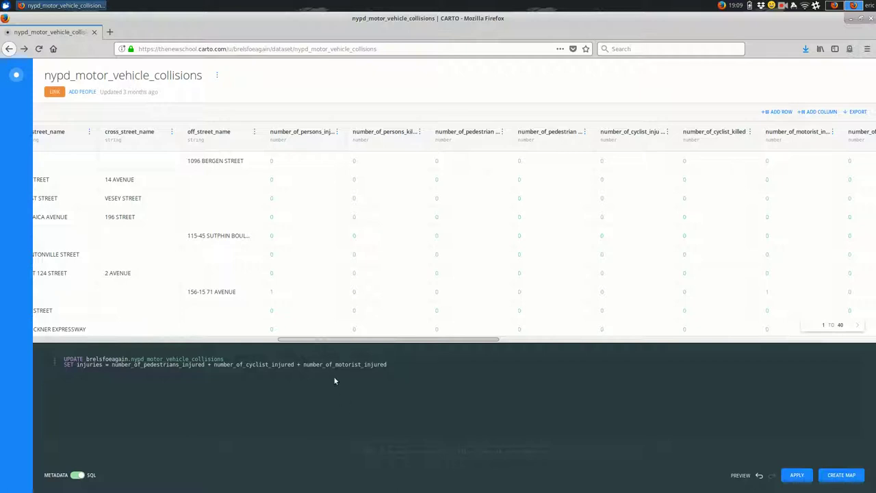
# Step: Apply the UPDATE and review the filled injuries values in the table
pyautogui.moveTo(368, 346); pyautogui.dragTo(834, 365)
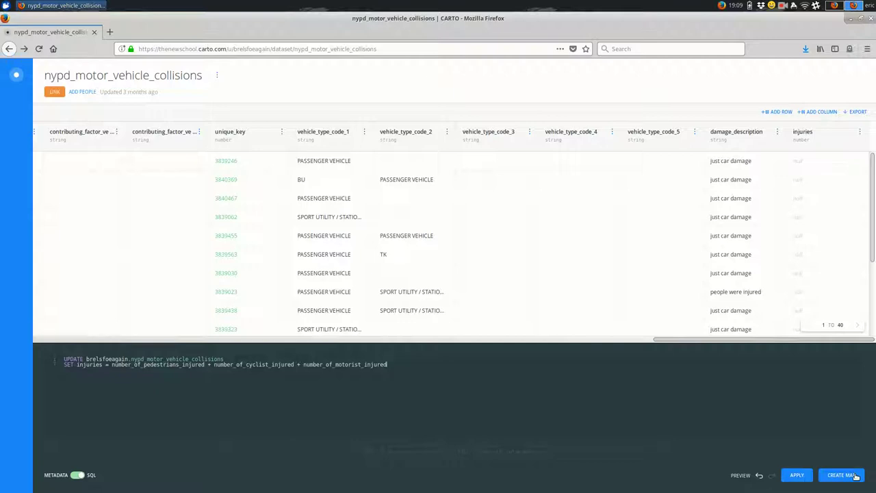
pyautogui.click(794, 474)
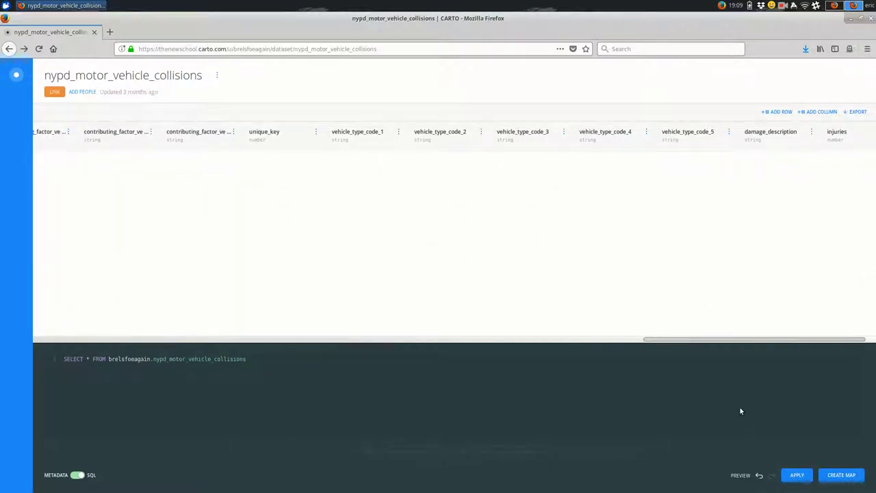
pyautogui.moveTo(760, 341); pyautogui.dragTo(771, 341)
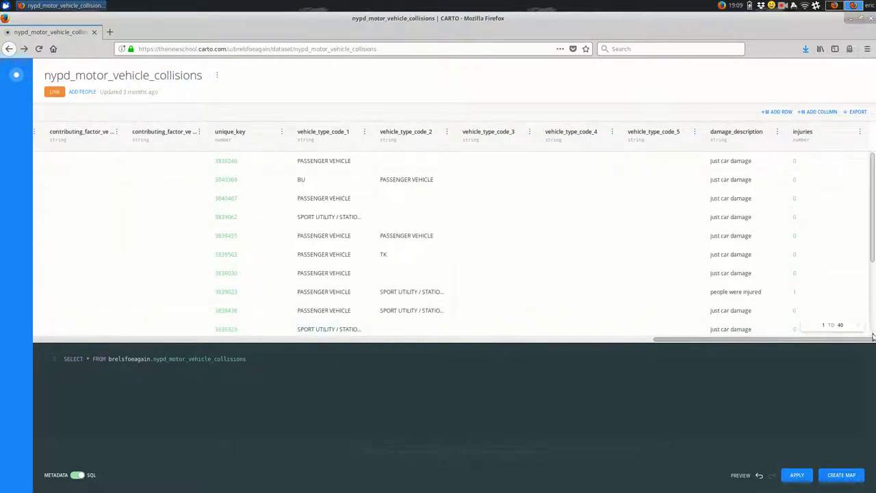
pyautogui.scroll(-3, 873, 206)
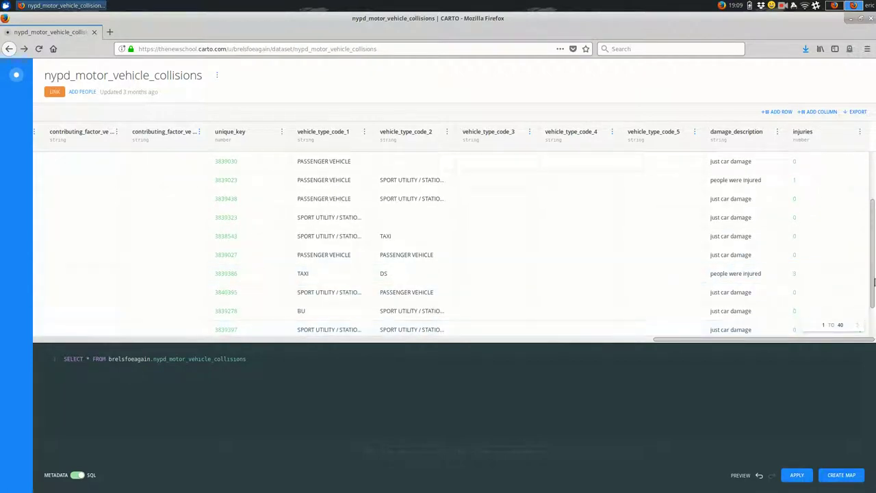
pyautogui.scroll(2, 872, 233)
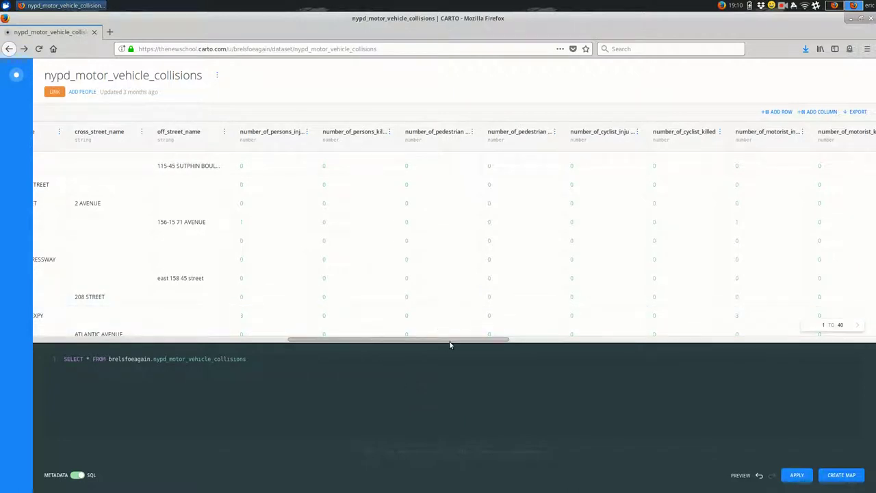
pyautogui.moveTo(449, 347); pyautogui.dragTo(844, 301)
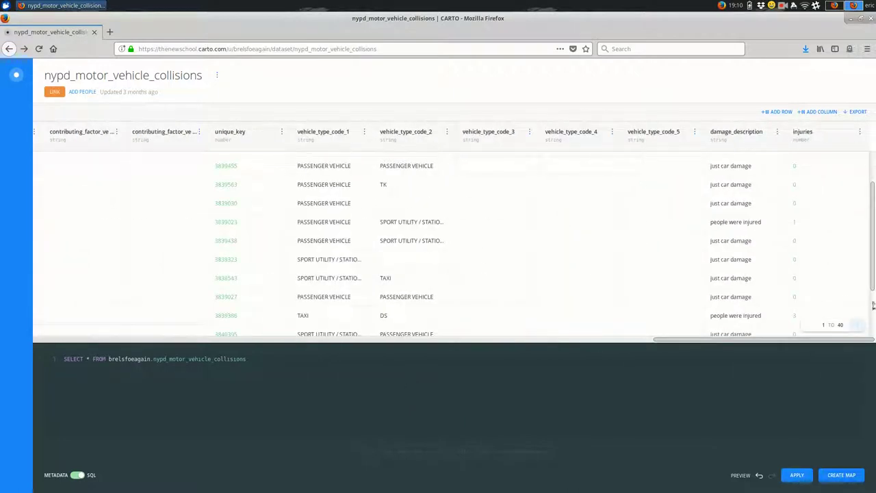
# Step: Append 'WHERE number_of_persons_injured != injuries' to the query, apply it and see an empty result
pyautogui.click(680, 379)
pyautogui.press('Return')
pyautogui.write('WHERE numb')
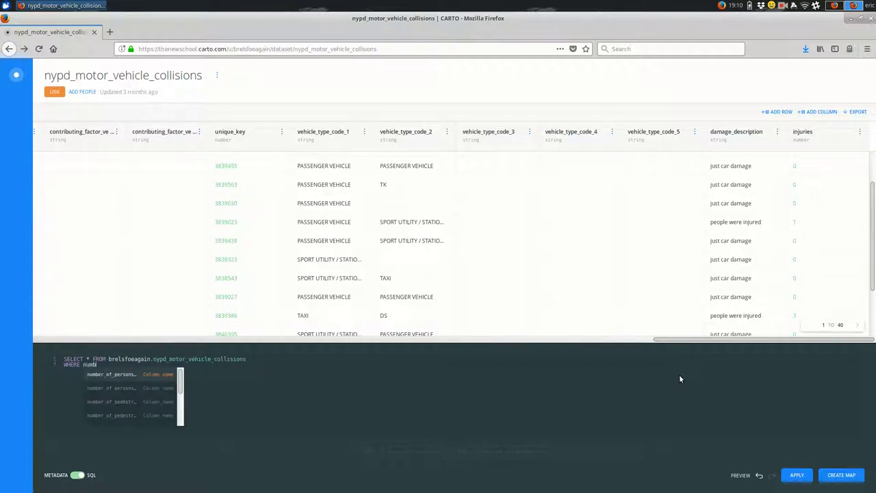
pyautogui.press('Return')
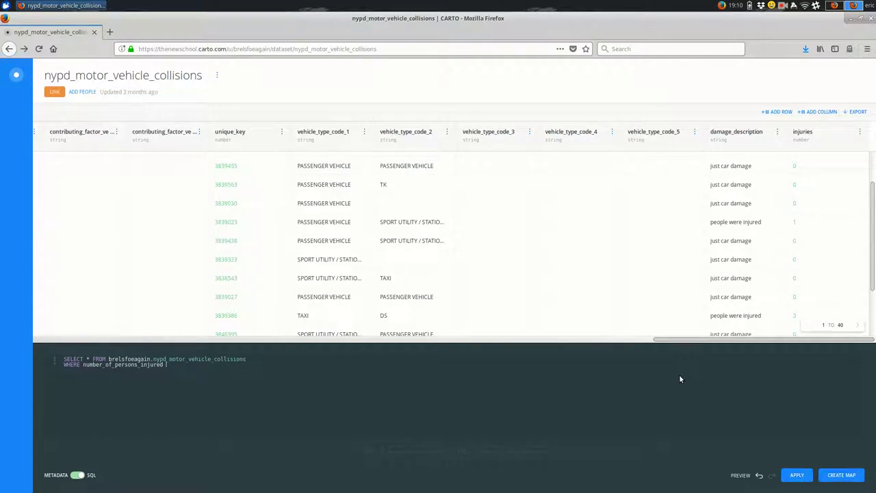
pyautogui.write('inj')
pyautogui.press('Return')
pyautogui.click(798, 476)
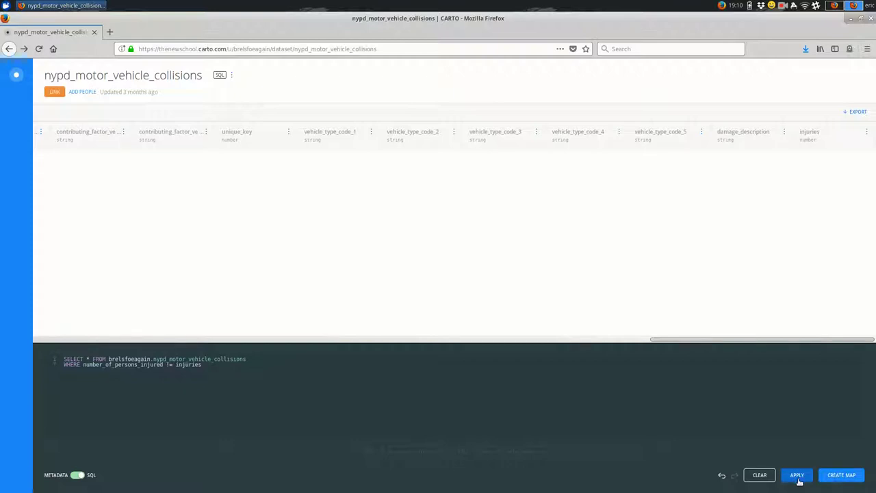
pyautogui.click(504, 361)
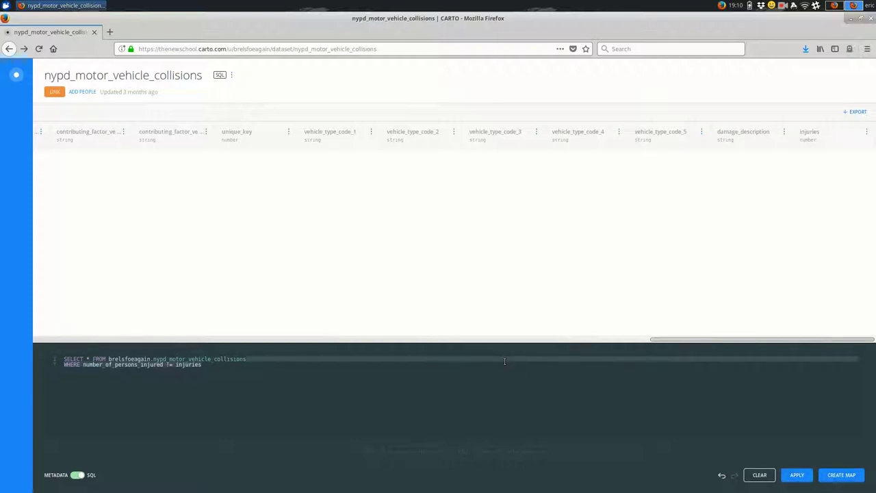
# Step: Delete the WHERE line, leaving SELECT * FROM nypd_motor_vehicle_collisions
pyautogui.hotkey('shift', 'Down')
pyautogui.press('BackSpace')
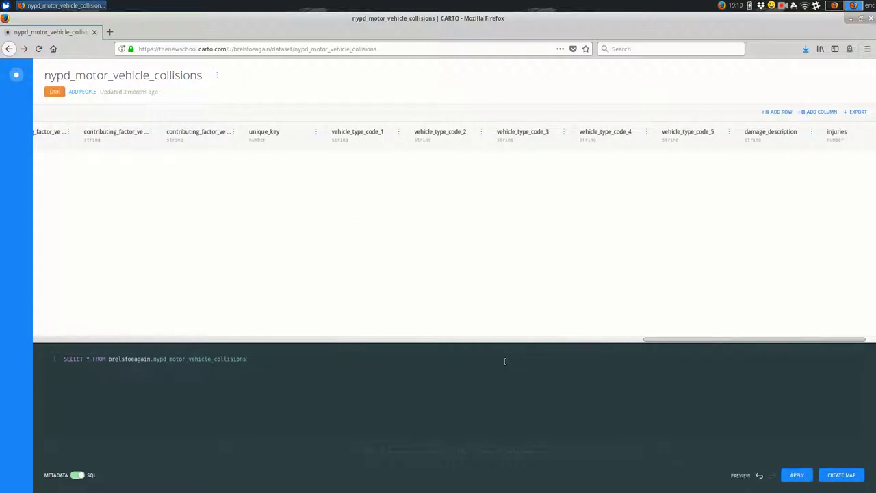